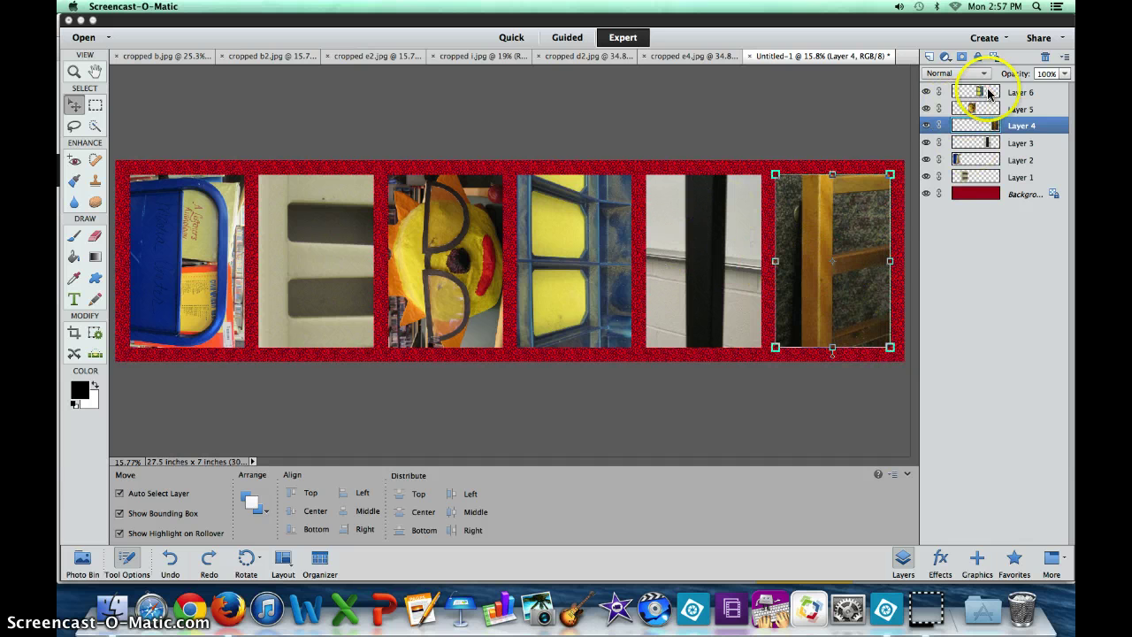
Go through the picture layers one by one to identify which photo each layer holds
left_click(1015, 94)
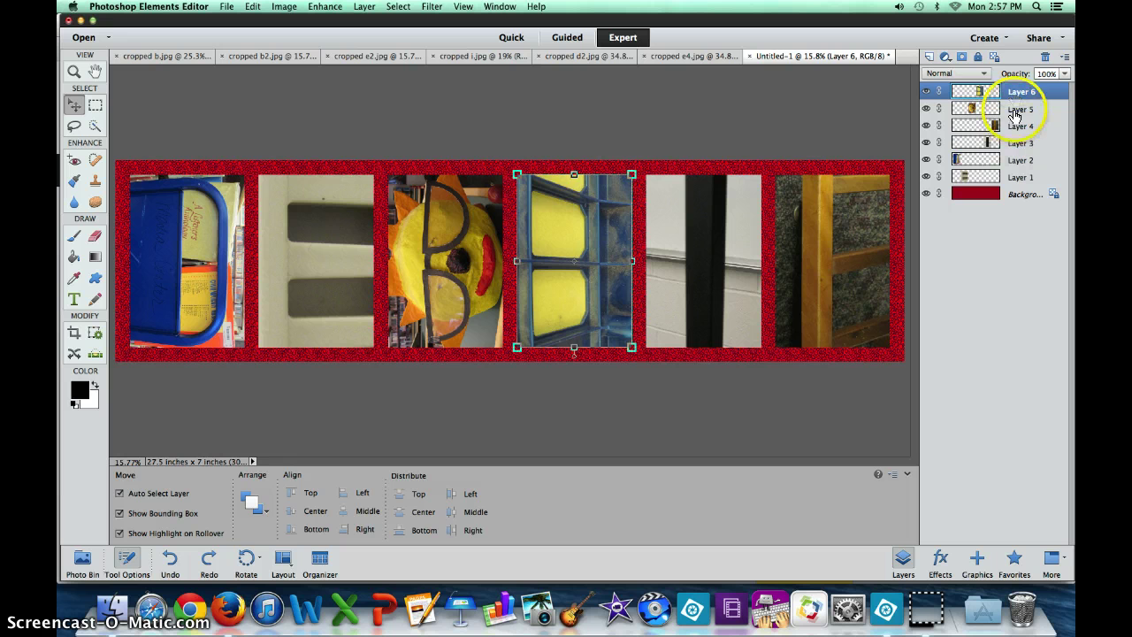
left_click(1014, 110)
left_click(1017, 125)
left_click(1019, 175)
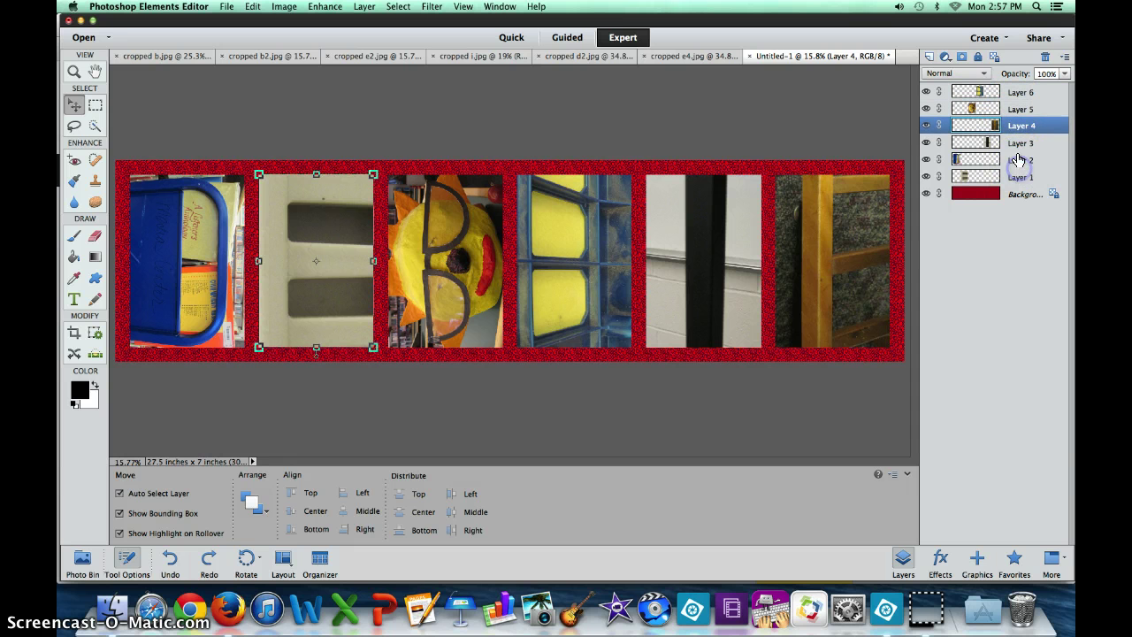
left_click(1018, 159)
left_click(1017, 142)
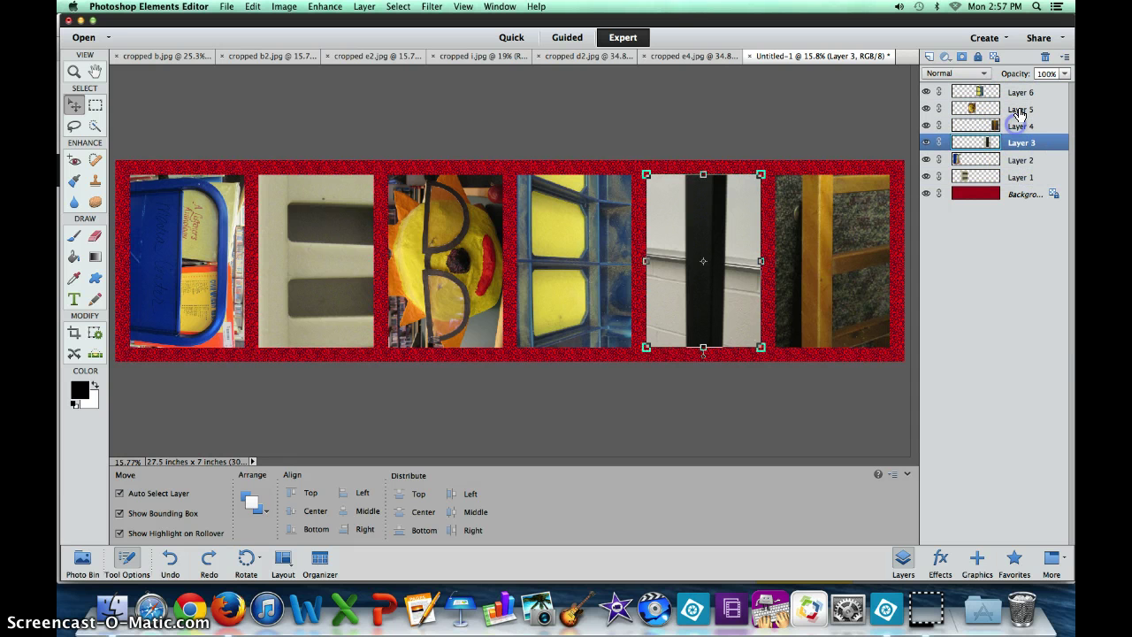
left_click(1017, 126)
left_click(1017, 109)
left_click(1017, 92)
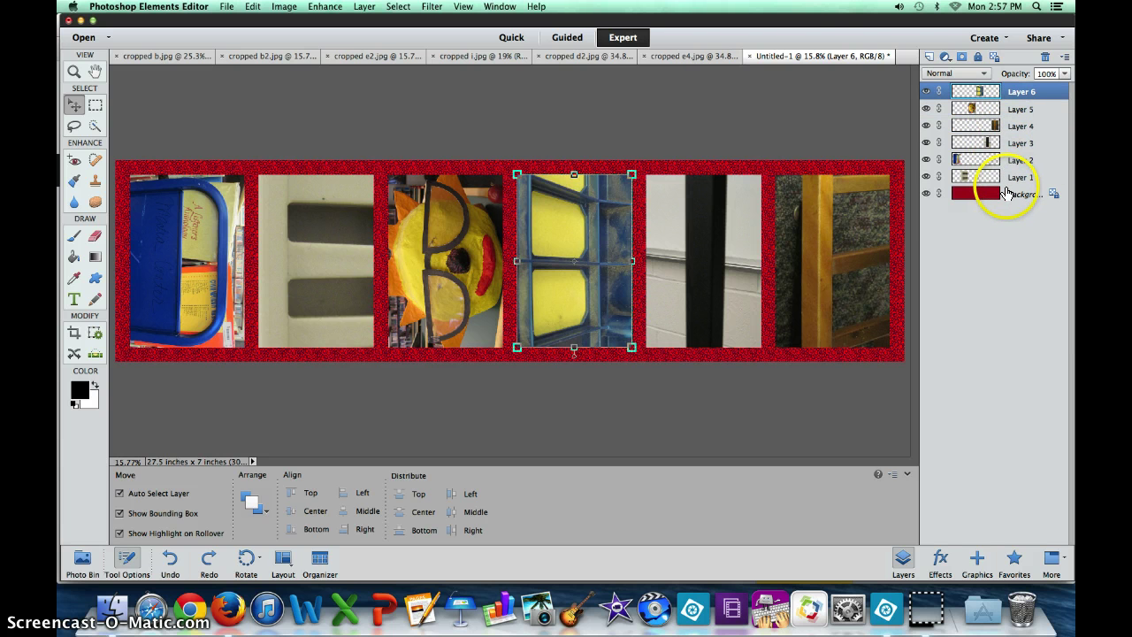
Merge Layers 1 through 6 into a single layer, keeping the Background layer separate
left_click(1017, 109)
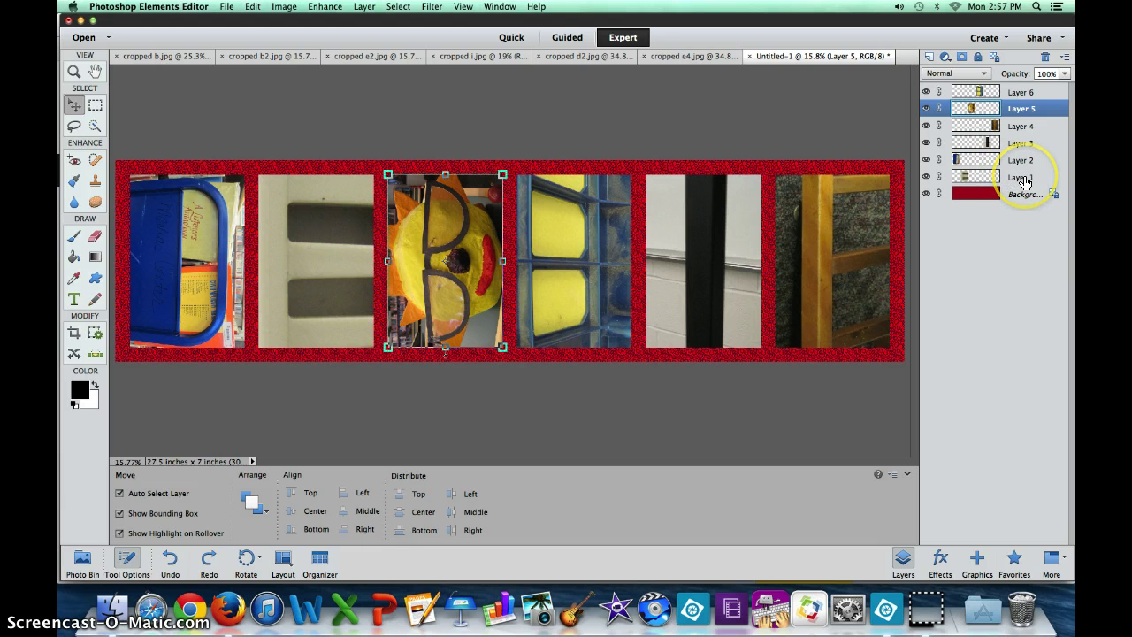
left_click(1021, 93, "shift")
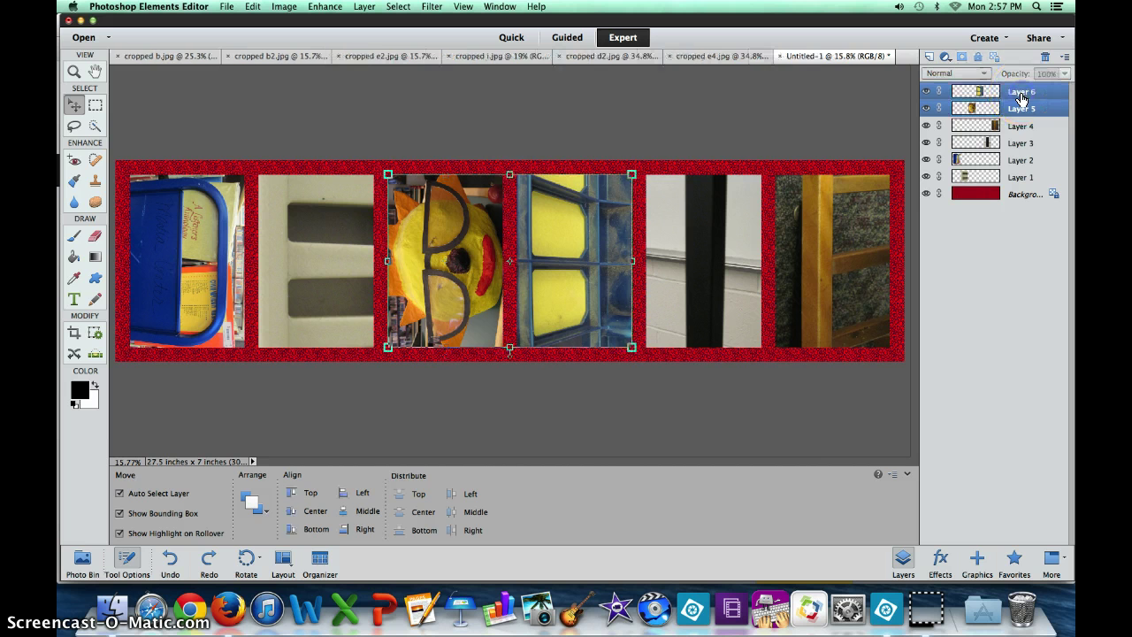
left_click(1020, 126, "shift")
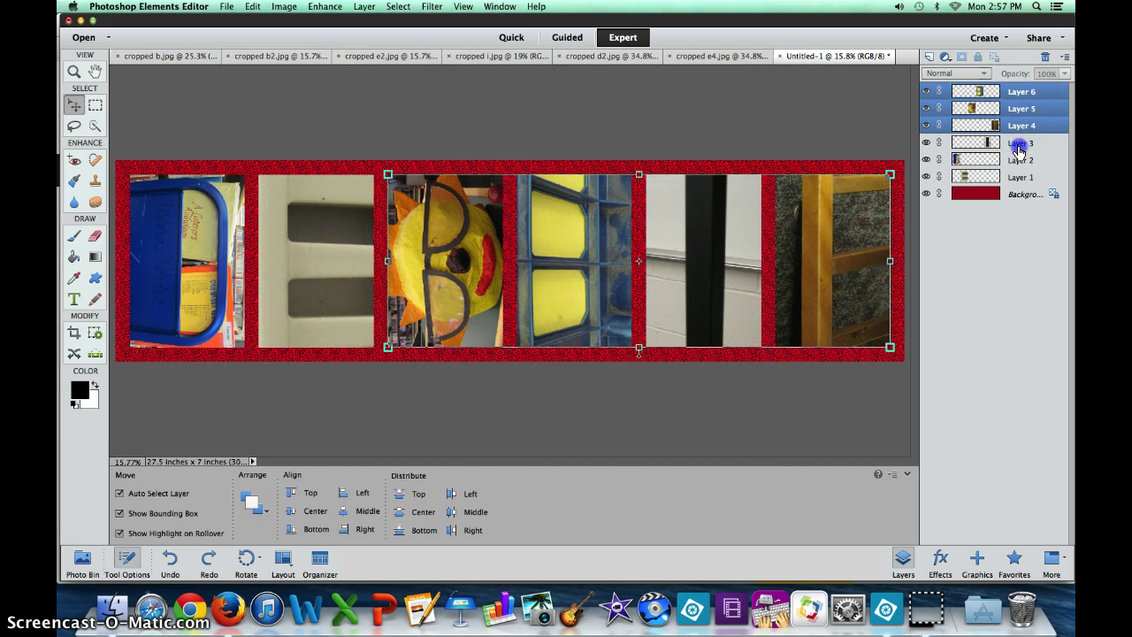
left_click(1019, 143, "shift")
left_click(1017, 162, "shift")
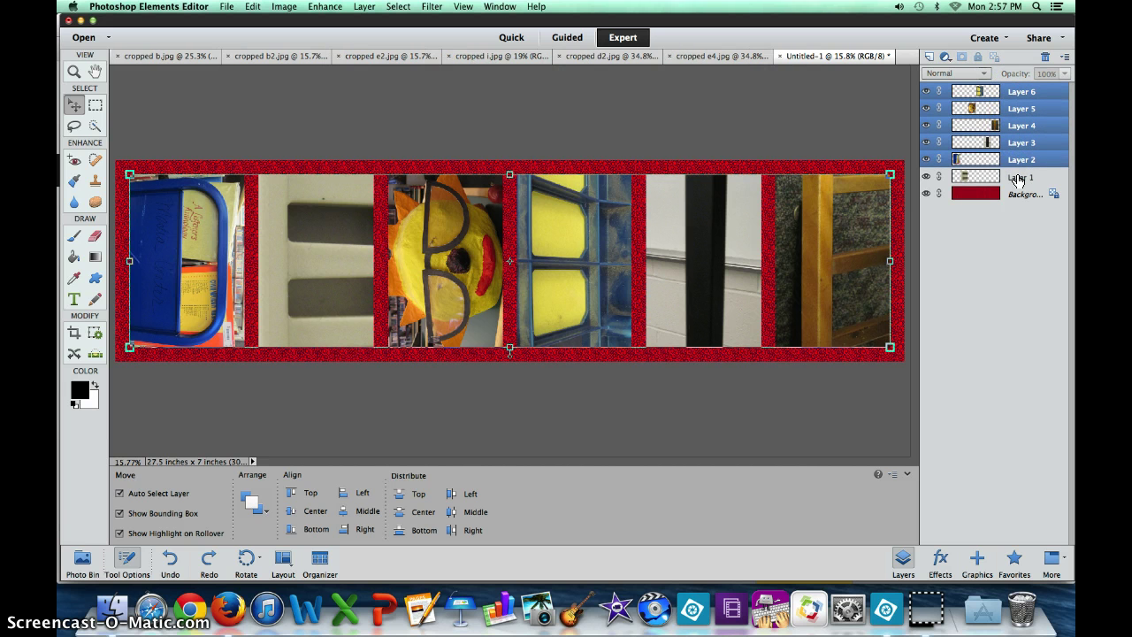
left_click(1018, 178, "shift")
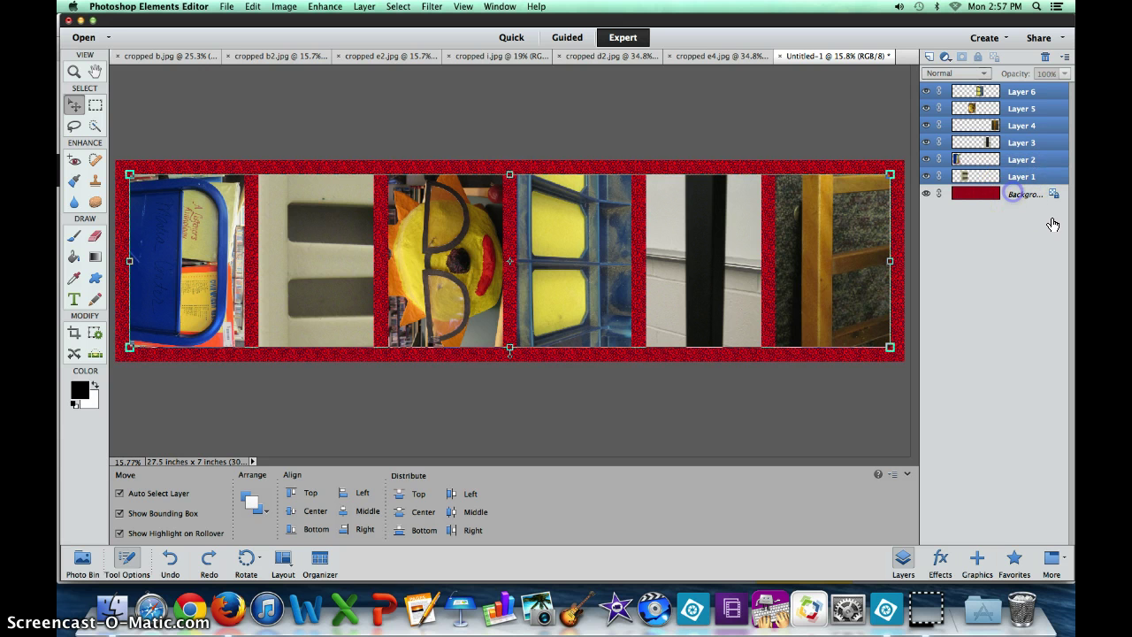
left_click(1014, 194, "shift")
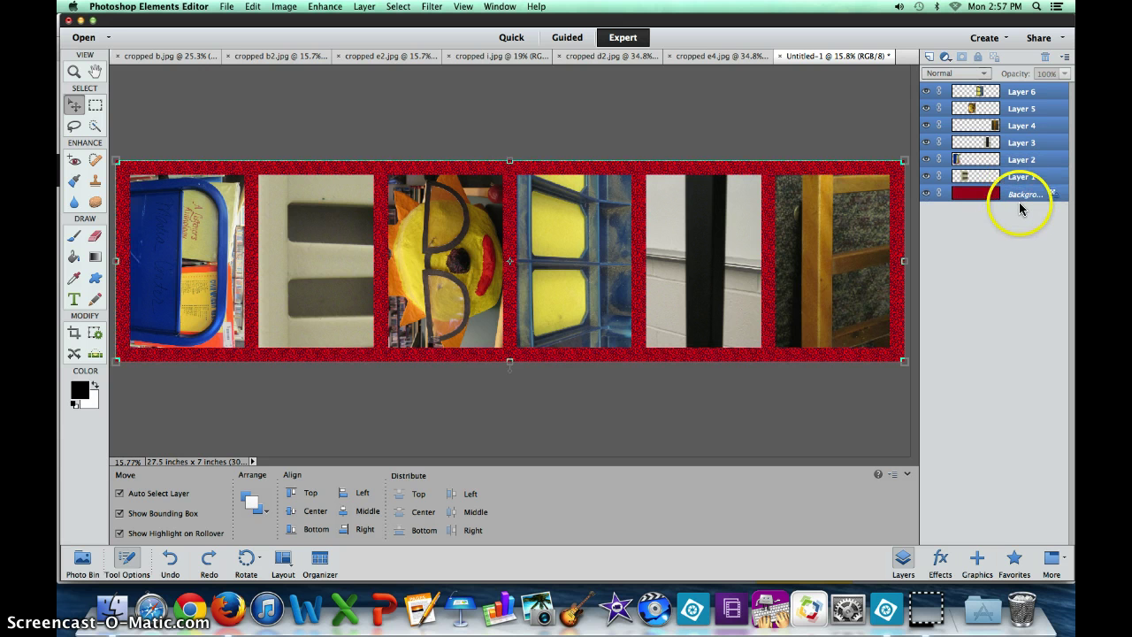
left_click(1014, 199, "super")
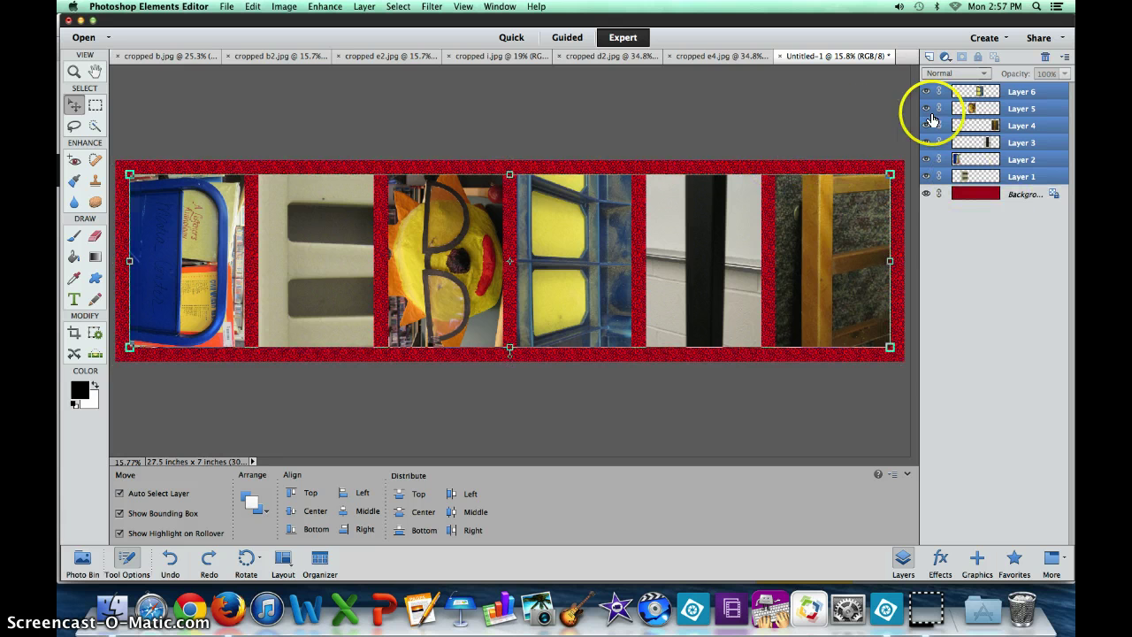
right_click(1046, 133)
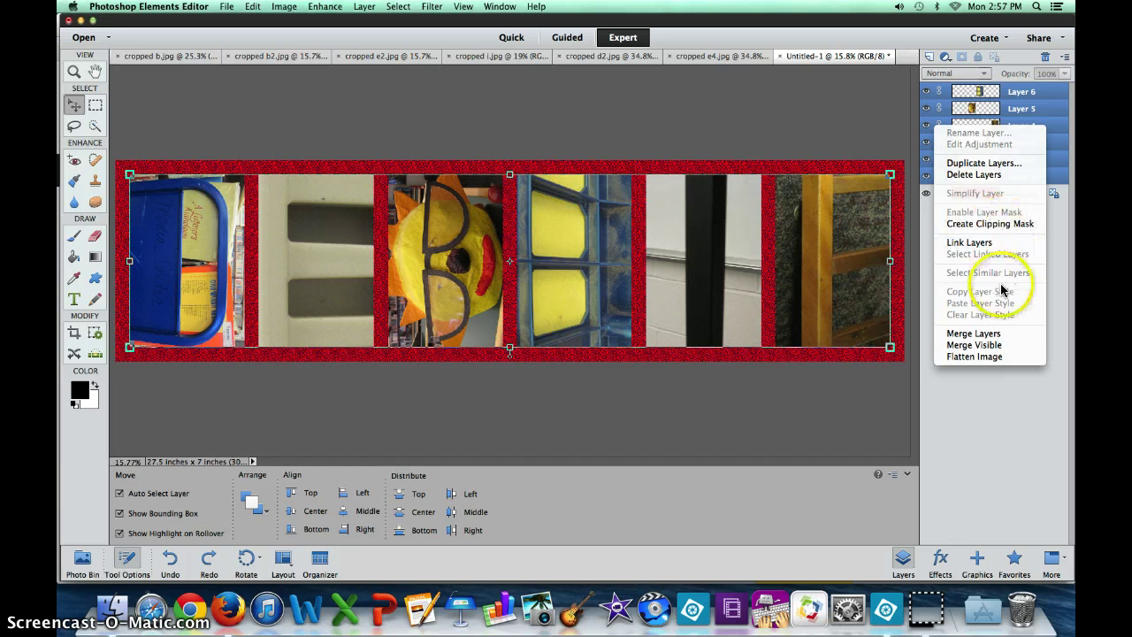
left_click(987, 335)
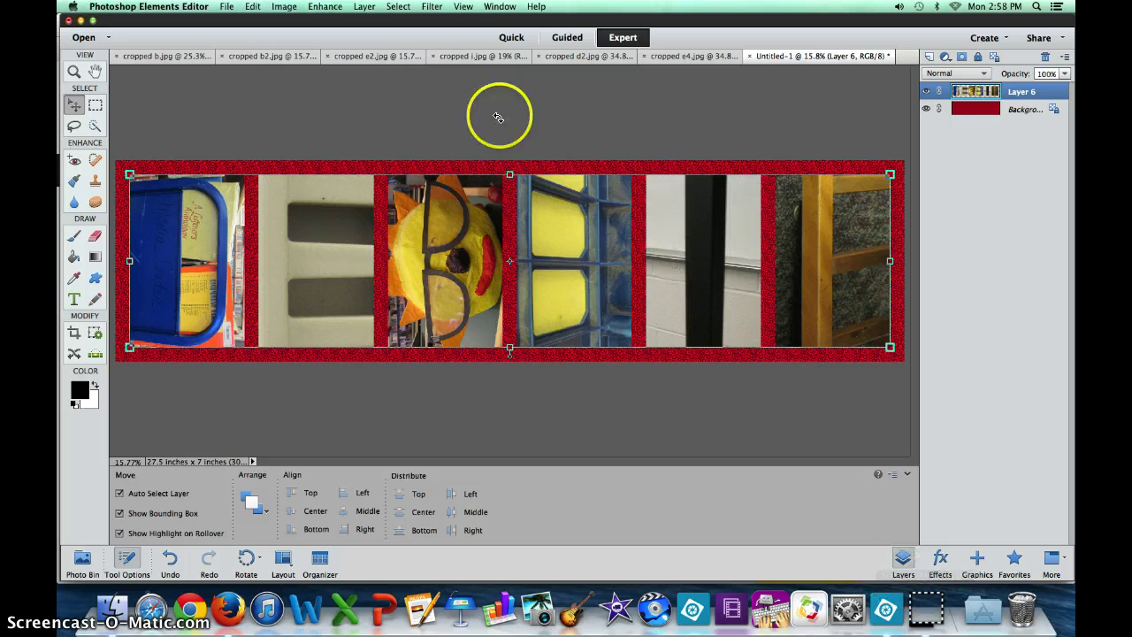
Open the style settings for the merged picture layer and expand the Drop Shadow, Glow and Bevel options
left_click(364, 8)
mouse_move(447, 78)
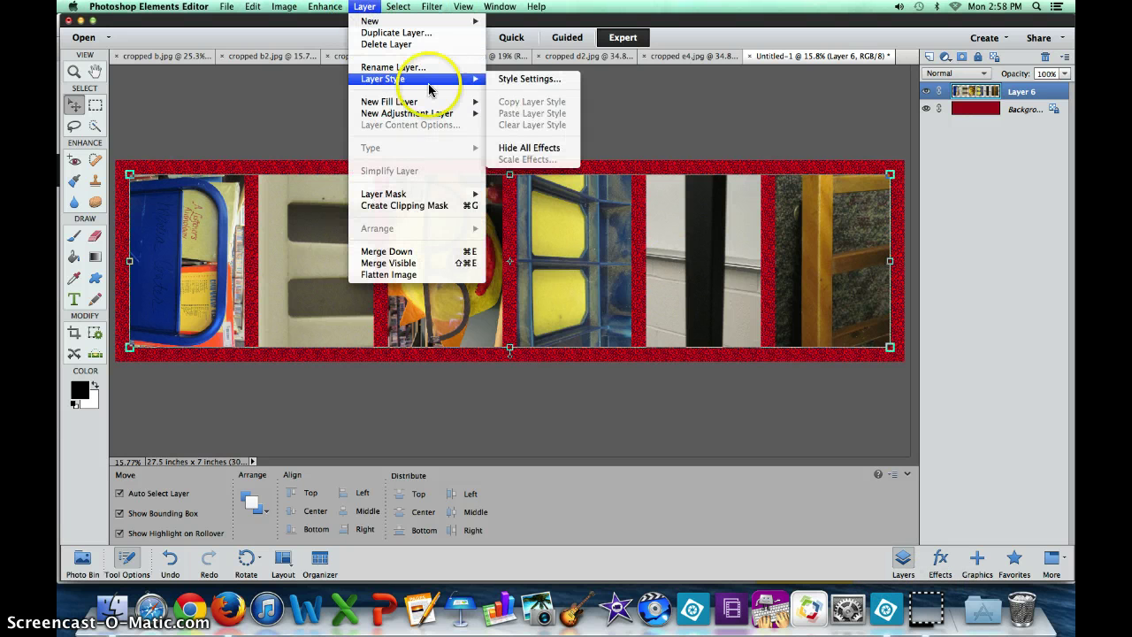
left_click(518, 81)
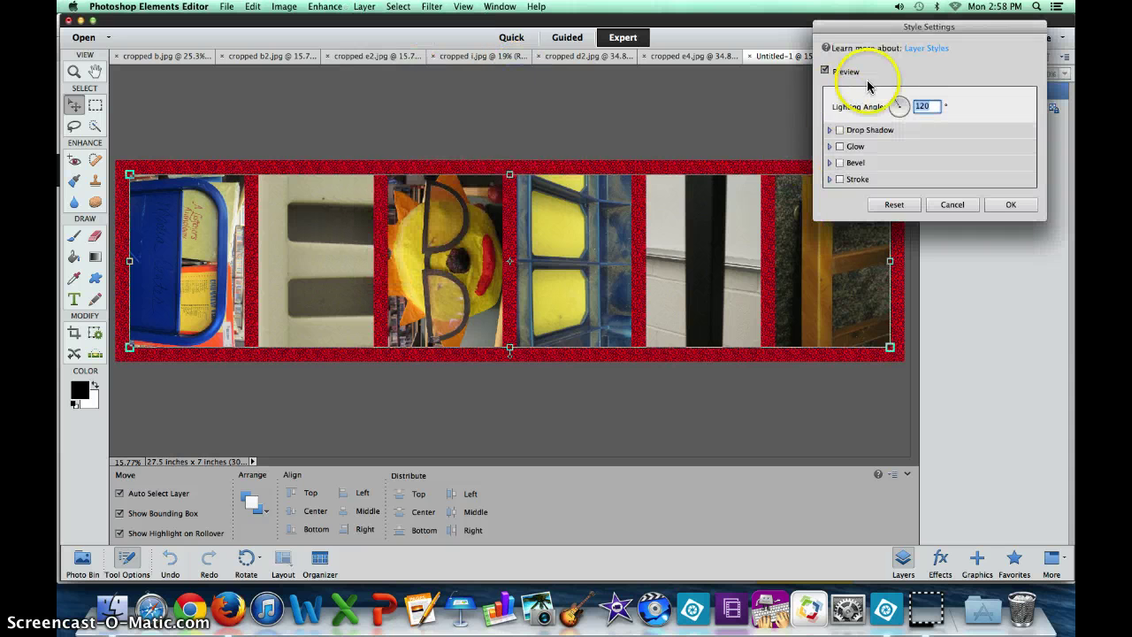
left_click(829, 131)
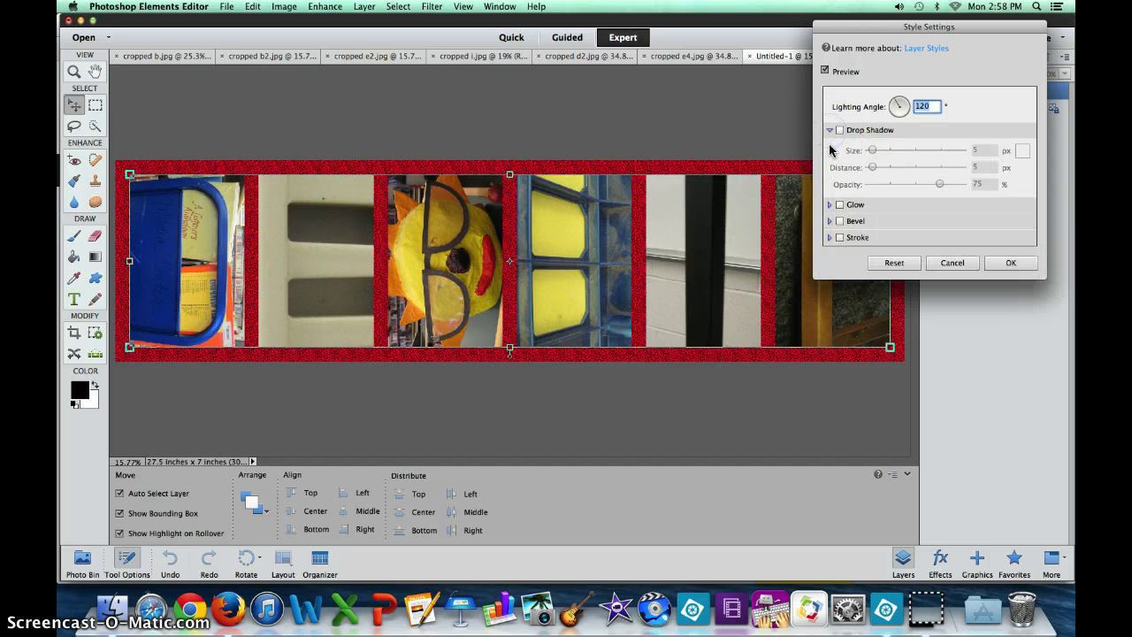
left_click(830, 206)
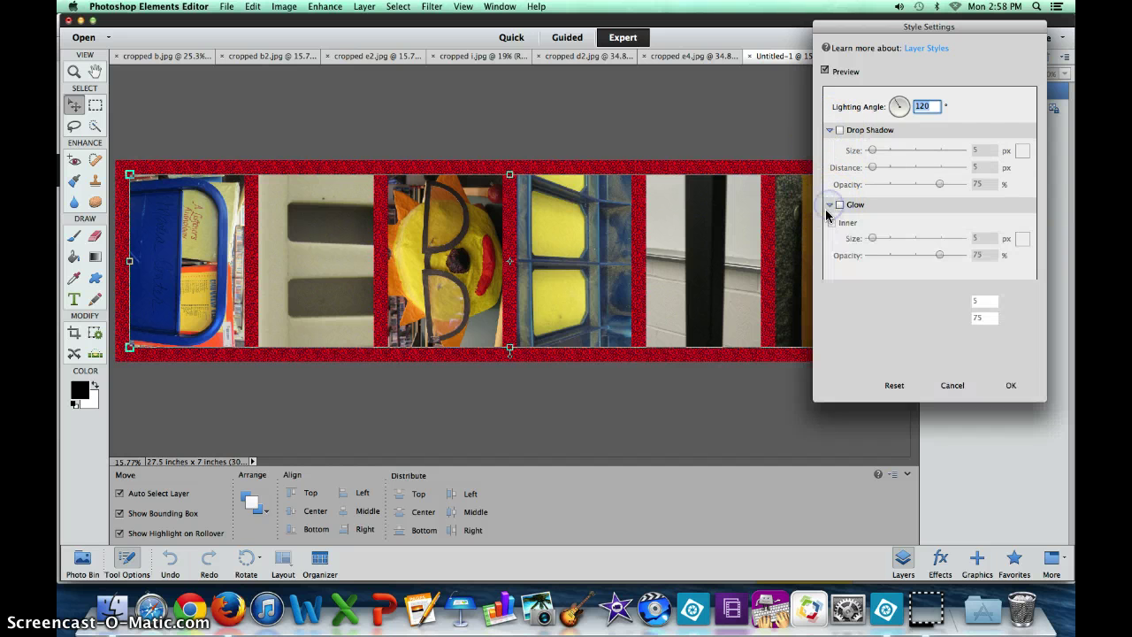
left_click(830, 344)
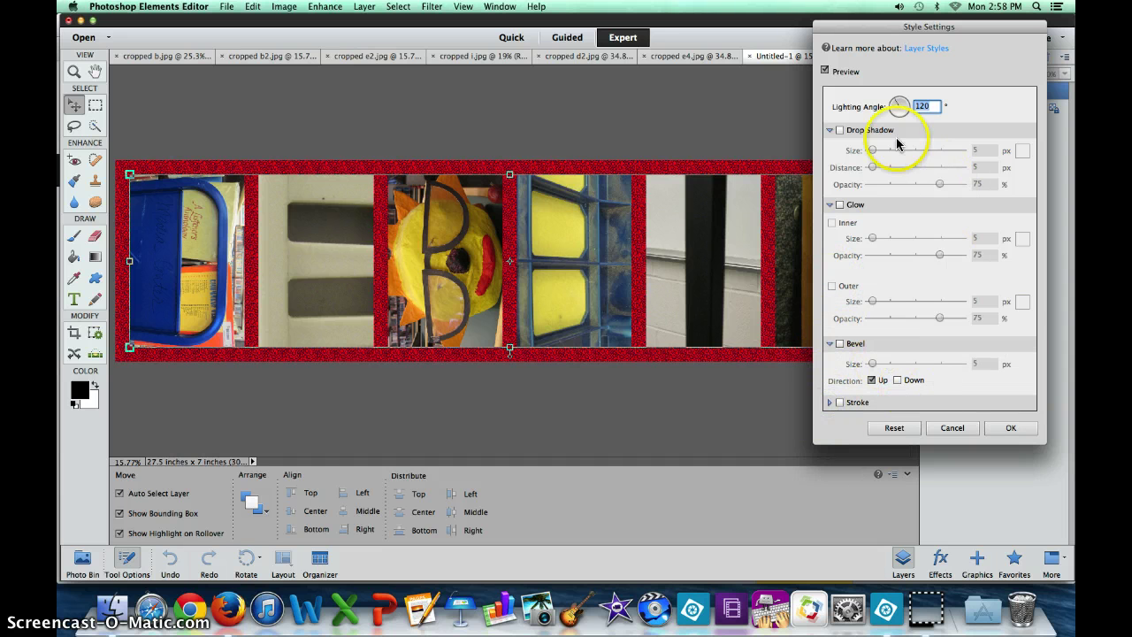
Enable a black drop shadow on the pictures with size 100 px, distance 93 px and opacity 70%
left_click(839, 132)
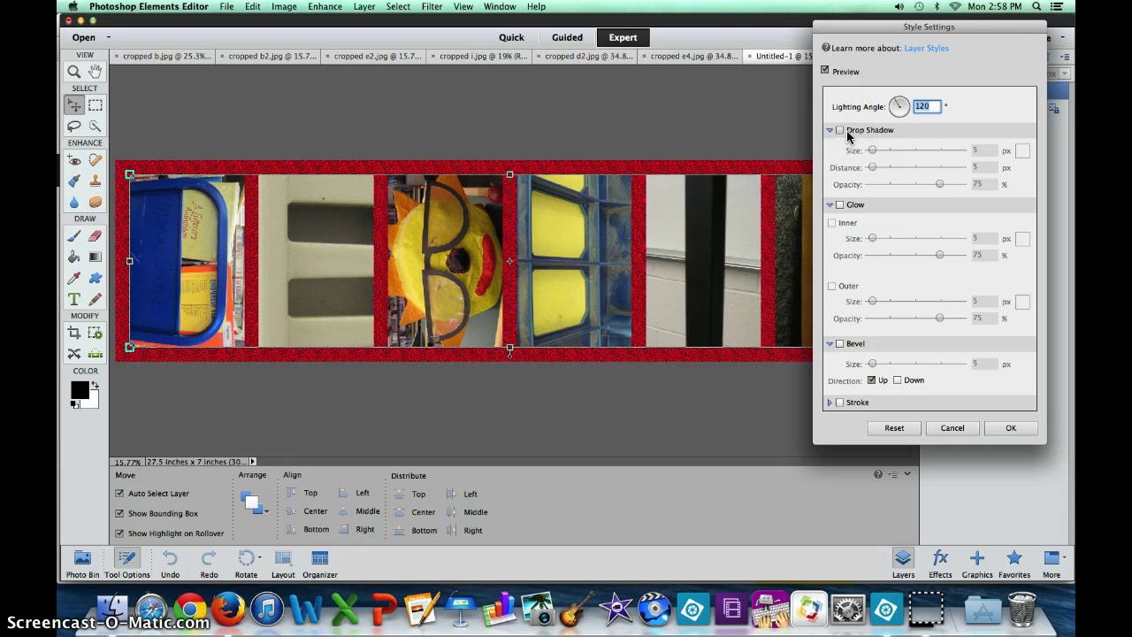
left_click(840, 131)
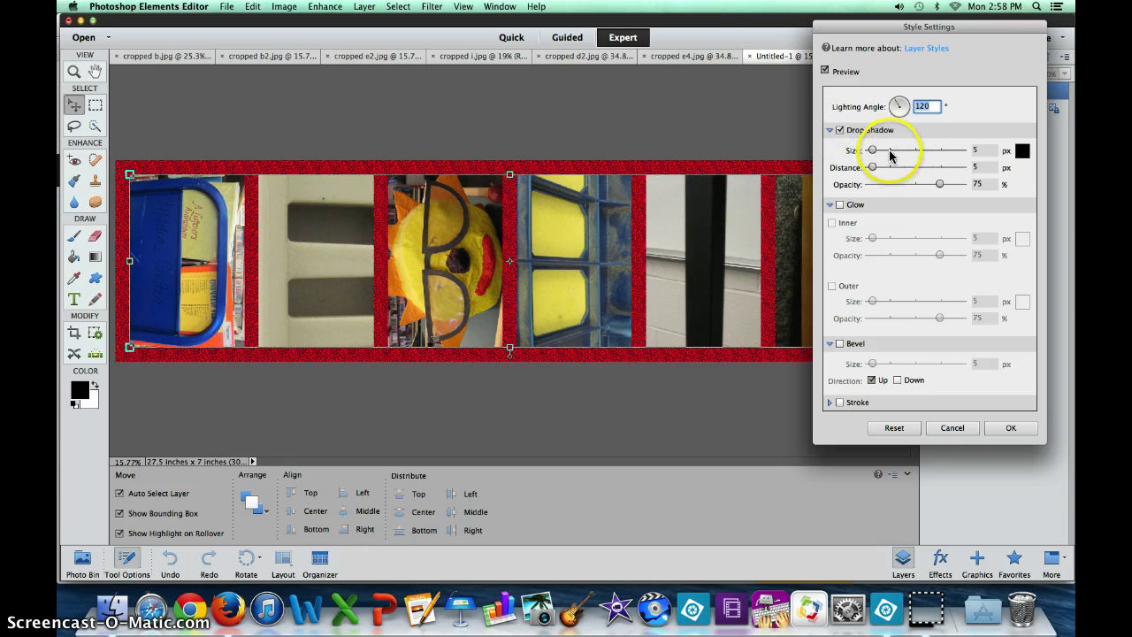
left_click(892, 152)
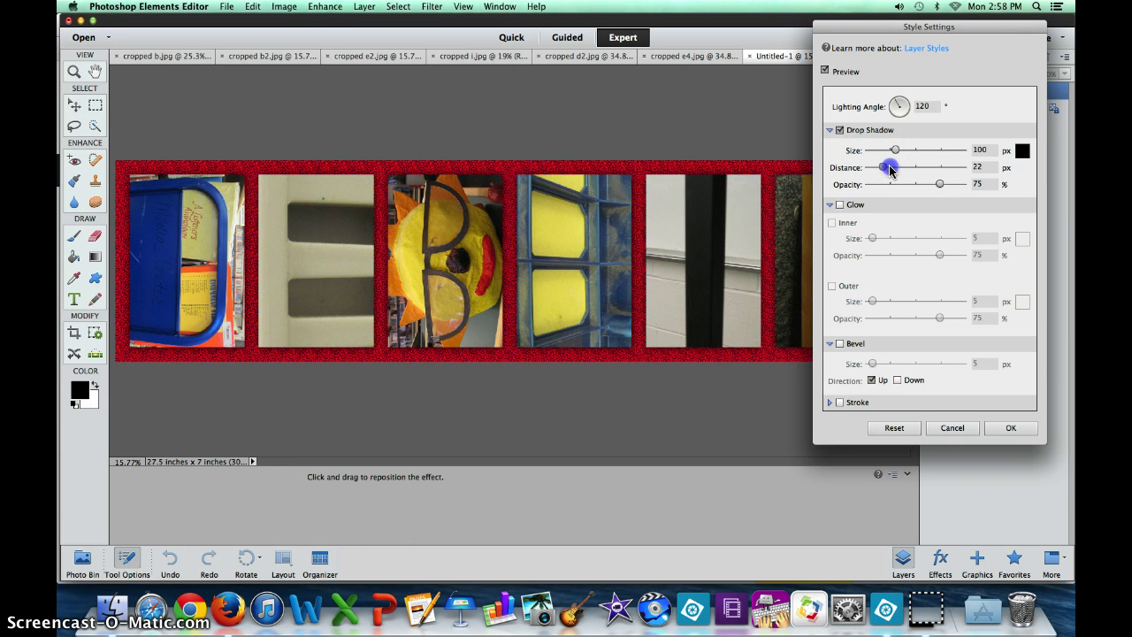
left_click_drag(889, 170, 902, 171)
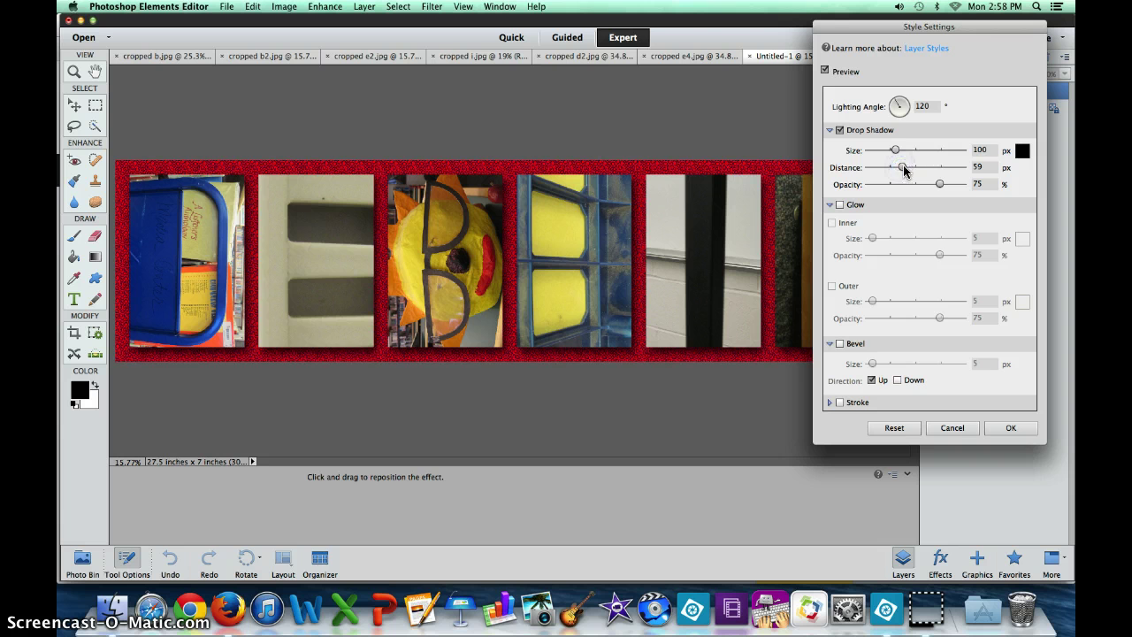
left_click_drag(920, 169, 925, 169)
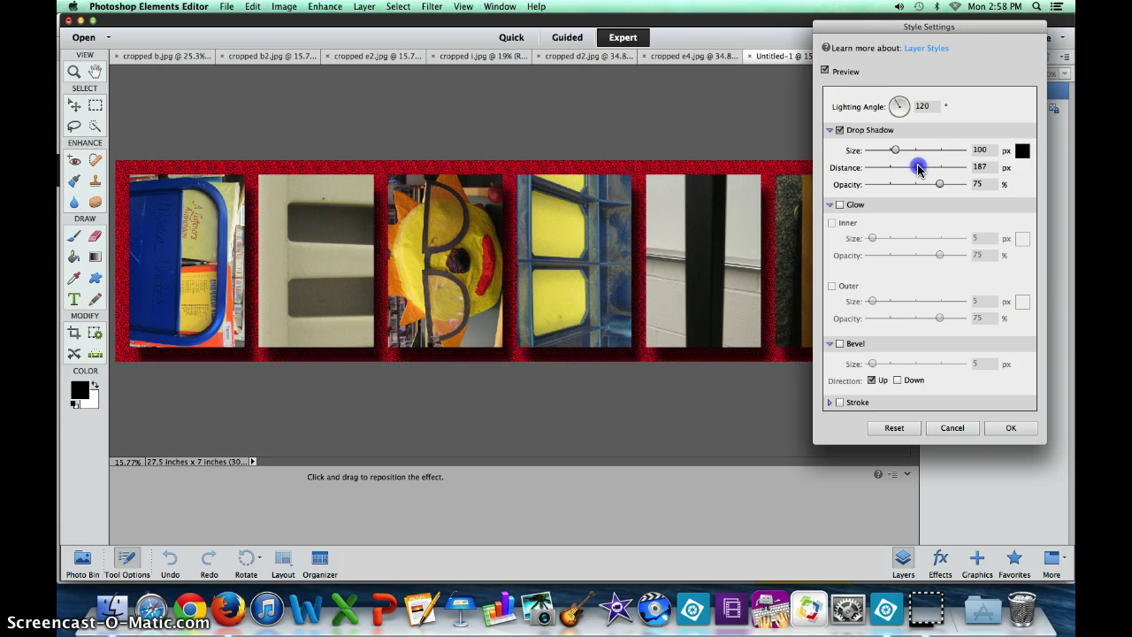
left_click_drag(917, 168, 937, 184)
left_click(978, 183)
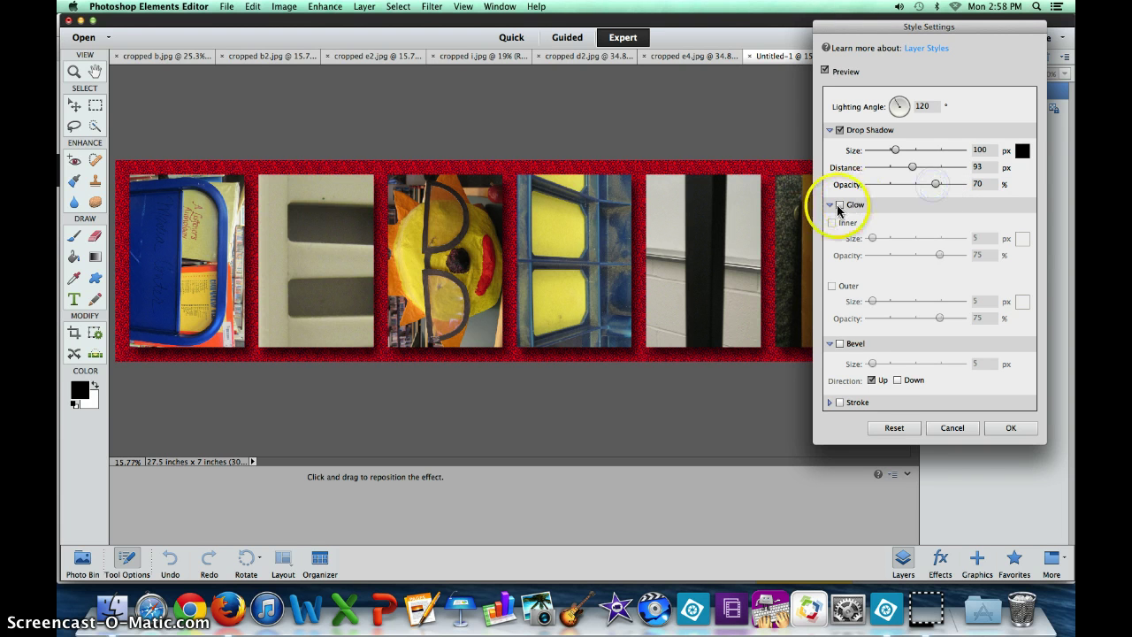
Try an inner glow on the pictures with different sizes and switch it off again
left_click(832, 223)
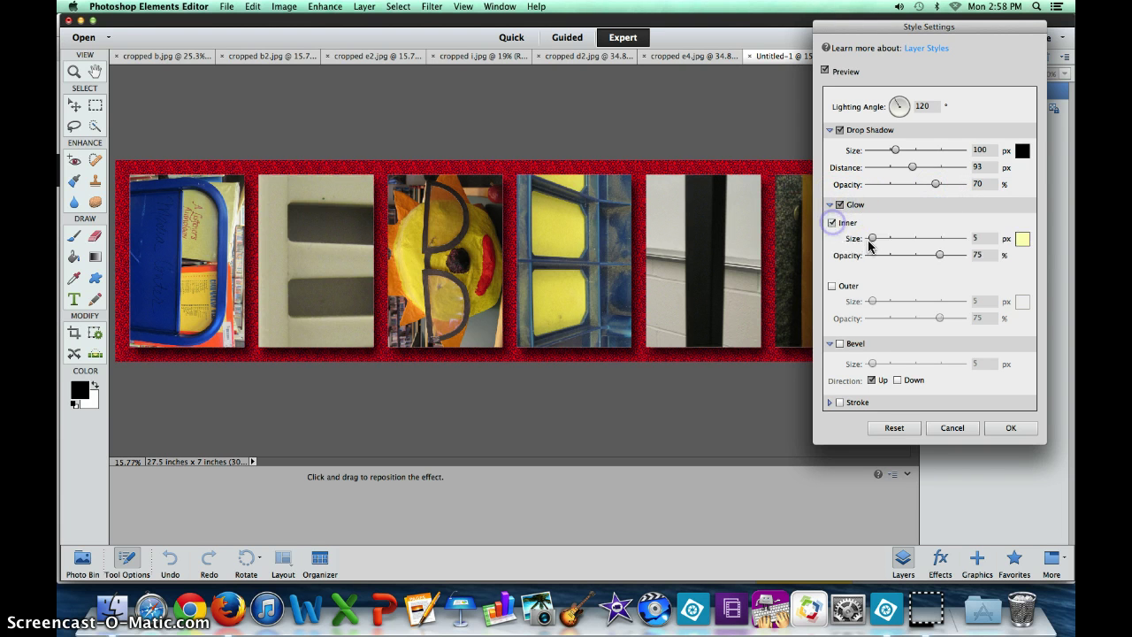
mouse_move(885, 240)
left_mouse_down()
mouse_move(895, 242)
mouse_move(869, 239)
left_mouse_up()
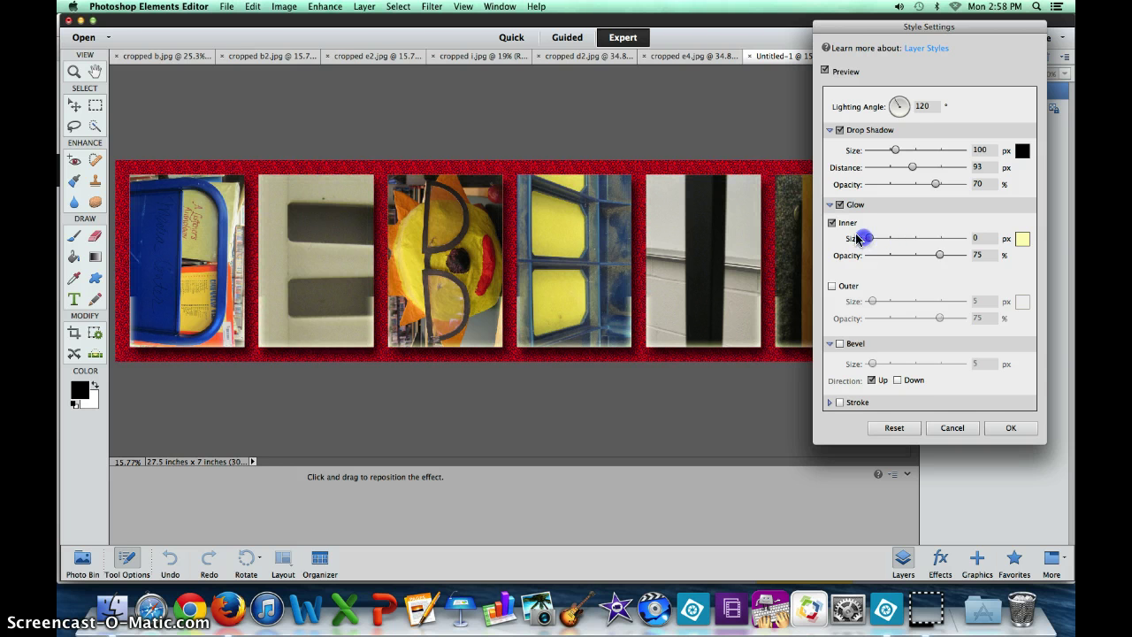
left_click(834, 222)
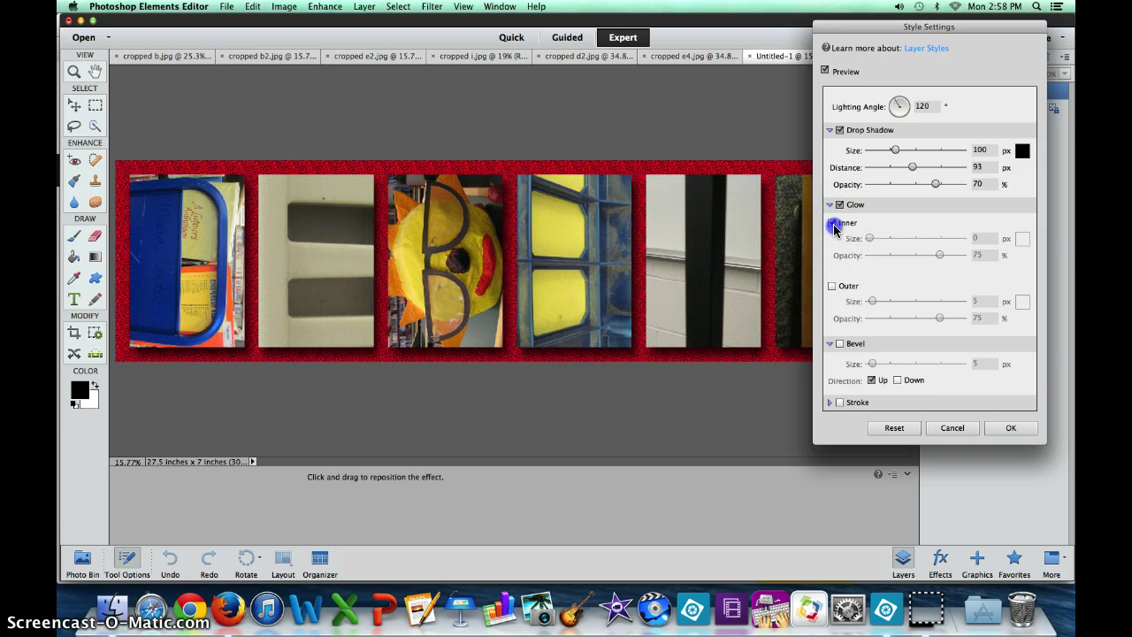
left_click(832, 222)
left_click(832, 223)
Enable an outer glow on the pictures, coloured white (ffffff), with a size of 73 px
left_click(832, 287)
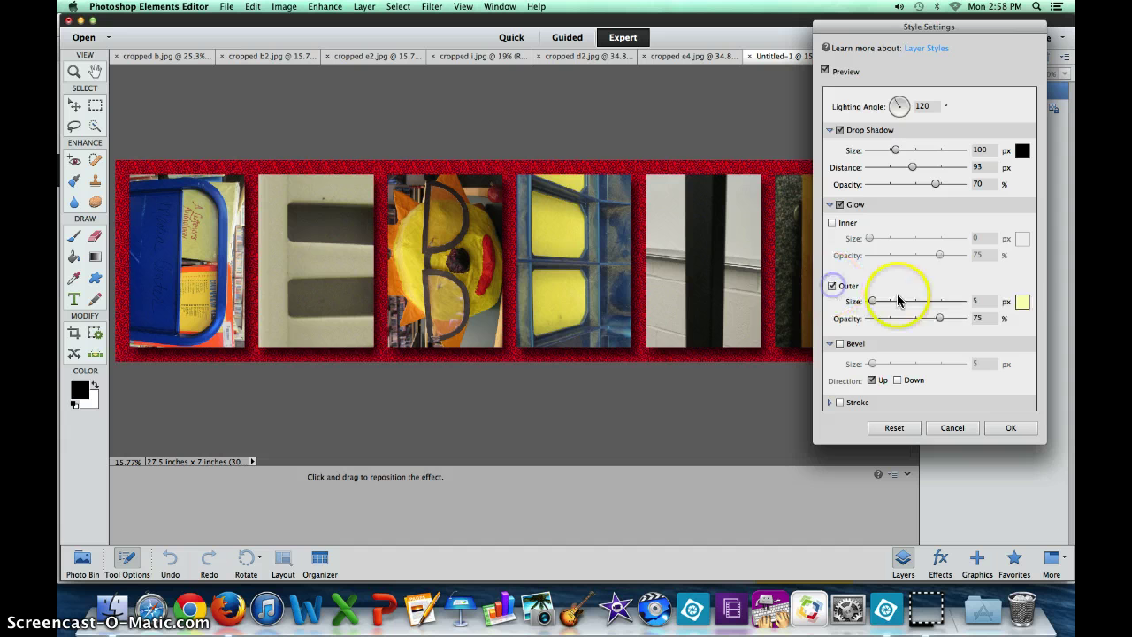
left_click(1022, 303)
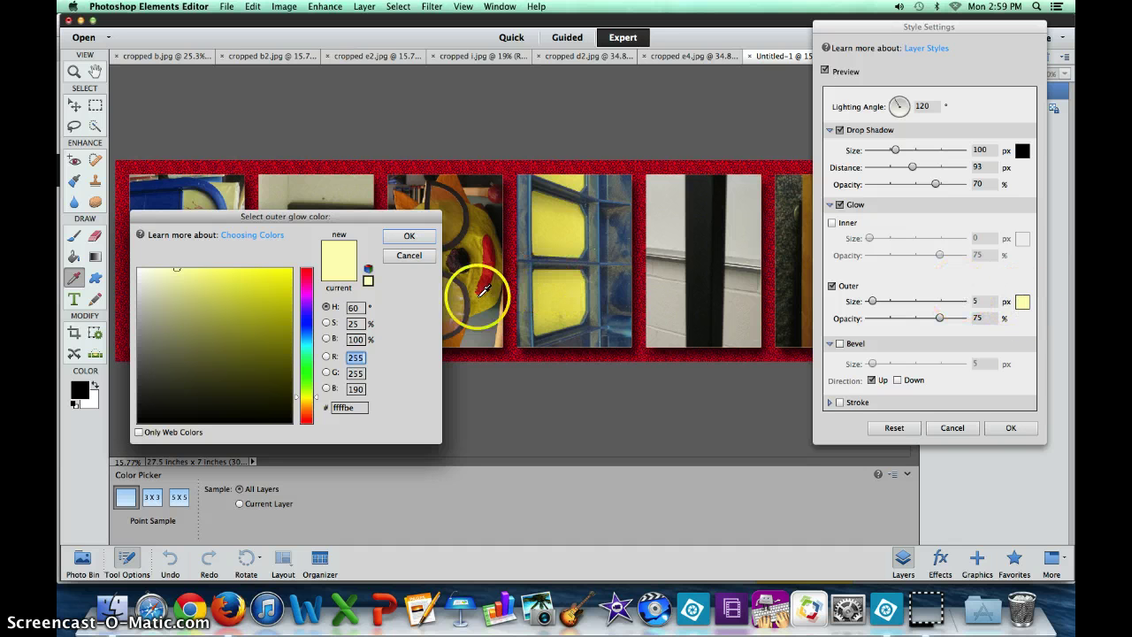
mouse_move(144, 271)
left_mouse_down()
mouse_move(167, 309)
mouse_move(236, 361)
mouse_move(141, 273)
left_mouse_up()
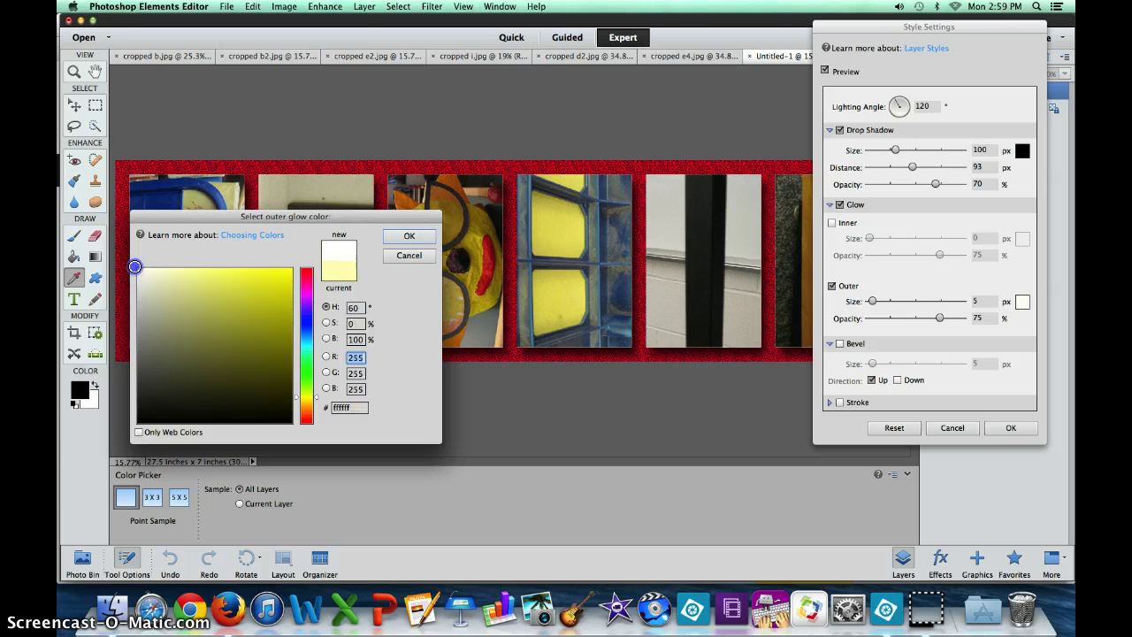
left_click(409, 237)
left_click(660, 326)
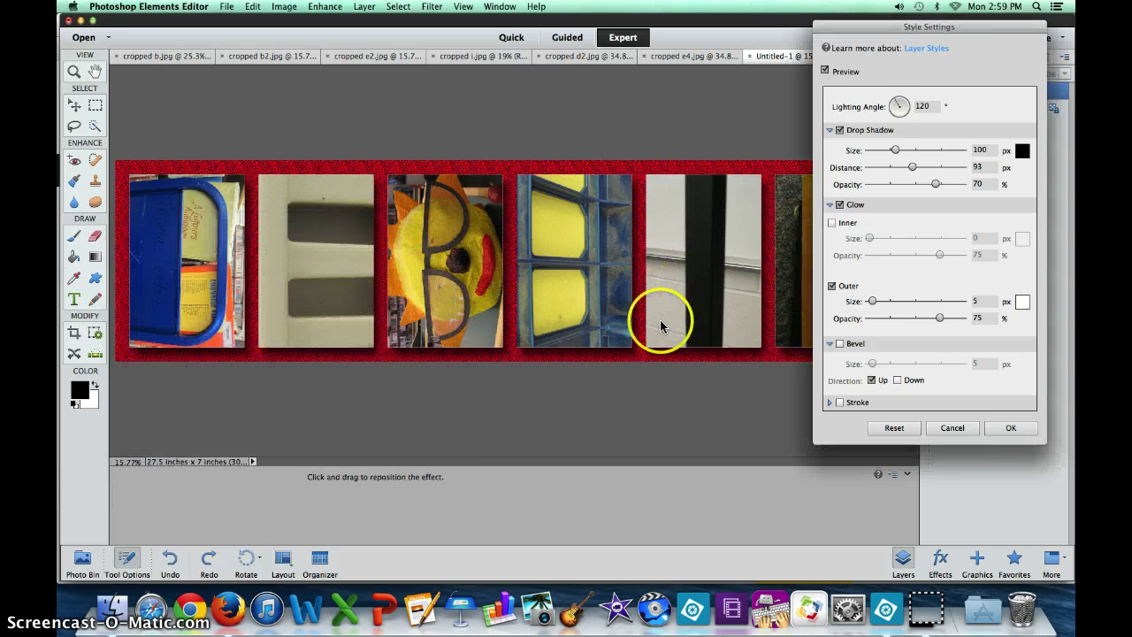
left_click_drag(872, 301, 894, 303)
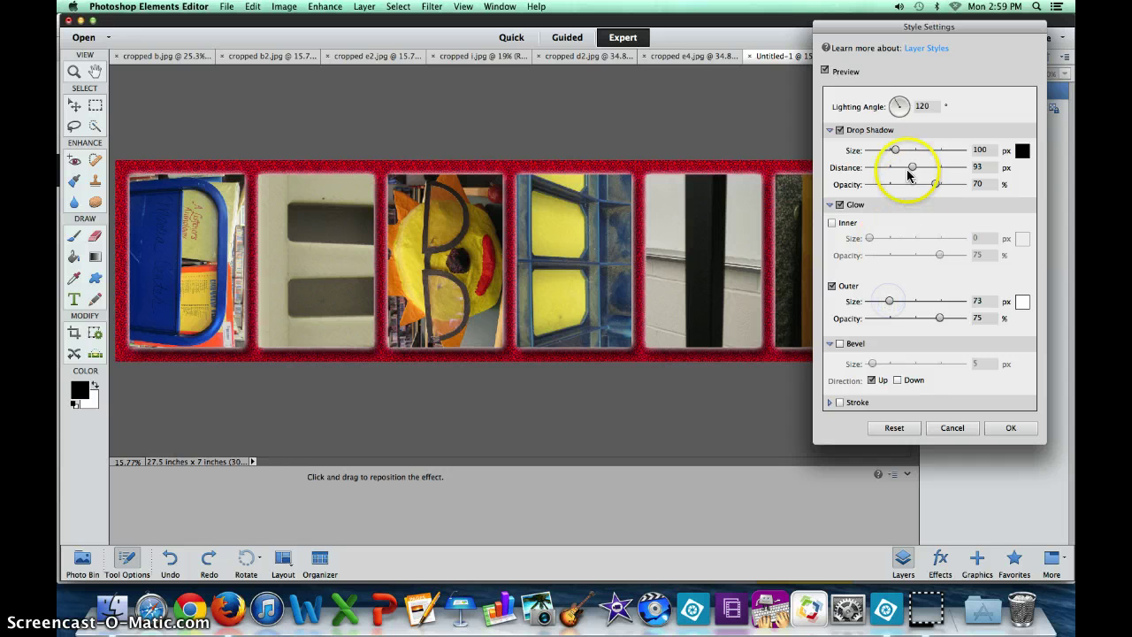
Enlarge the drop shadow to 184 px and set the lighting angle to 144°
left_click_drag(896, 151, 905, 152)
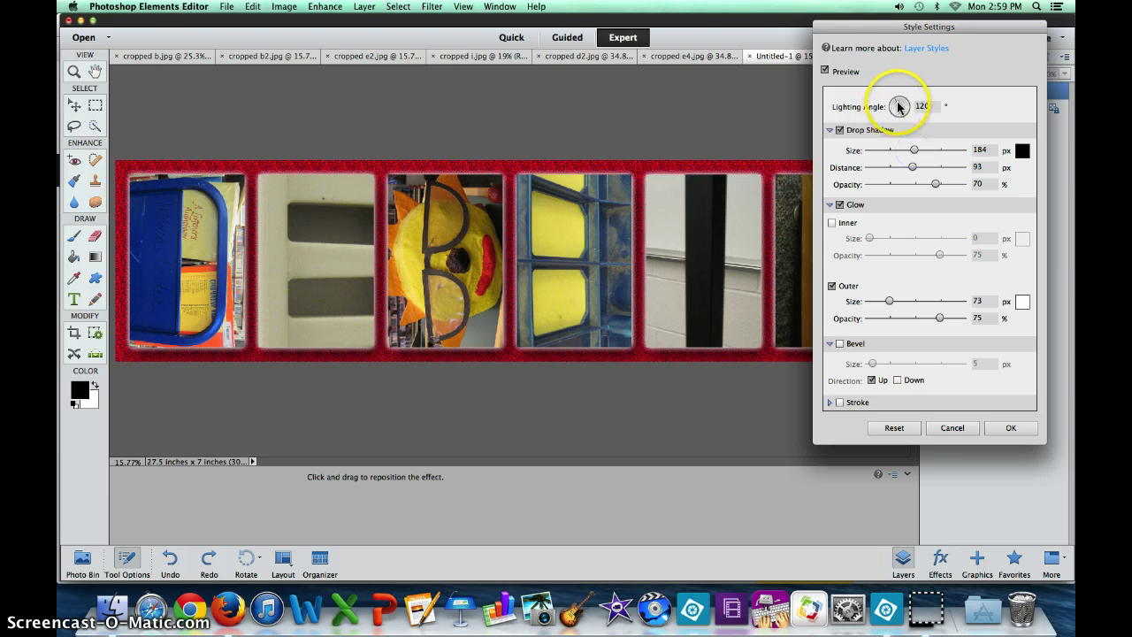
left_click_drag(897, 107, 921, 106)
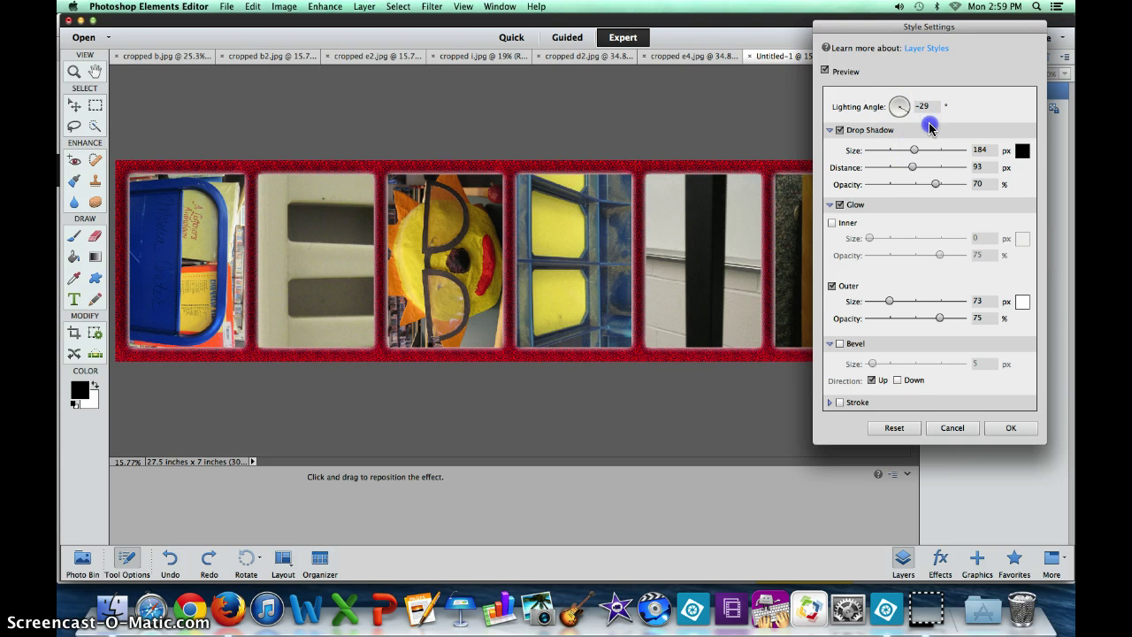
left_click_drag(895, 106, 894, 107)
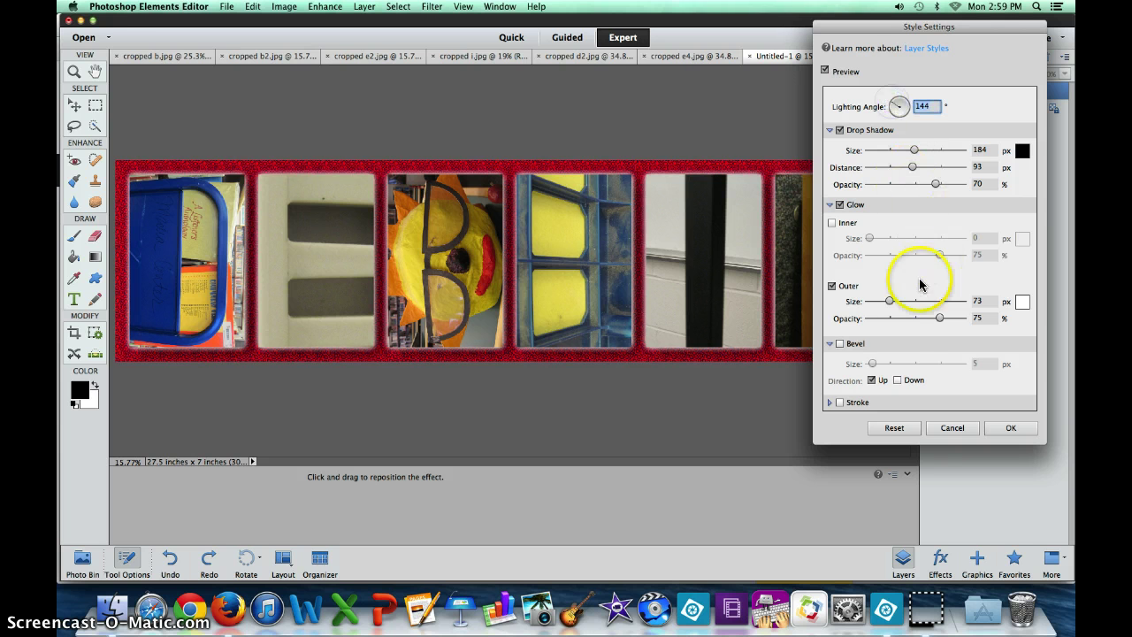
Adjust the pictures' drop shadow to size 73 px, distance 97 px and opacity 86%
left_click(912, 169)
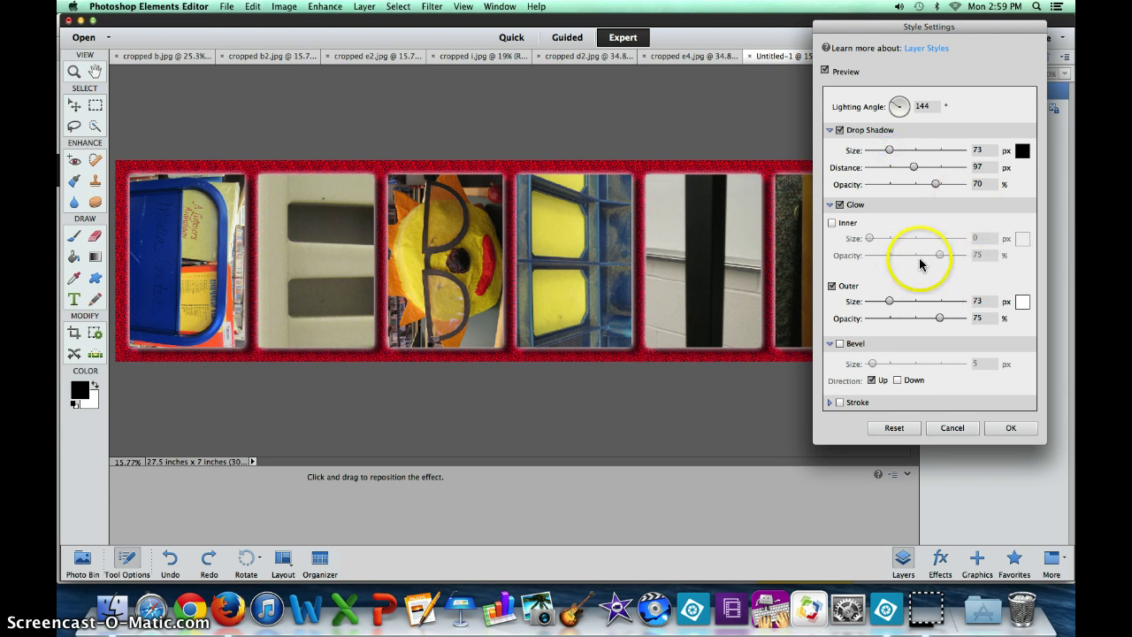
left_click(946, 183)
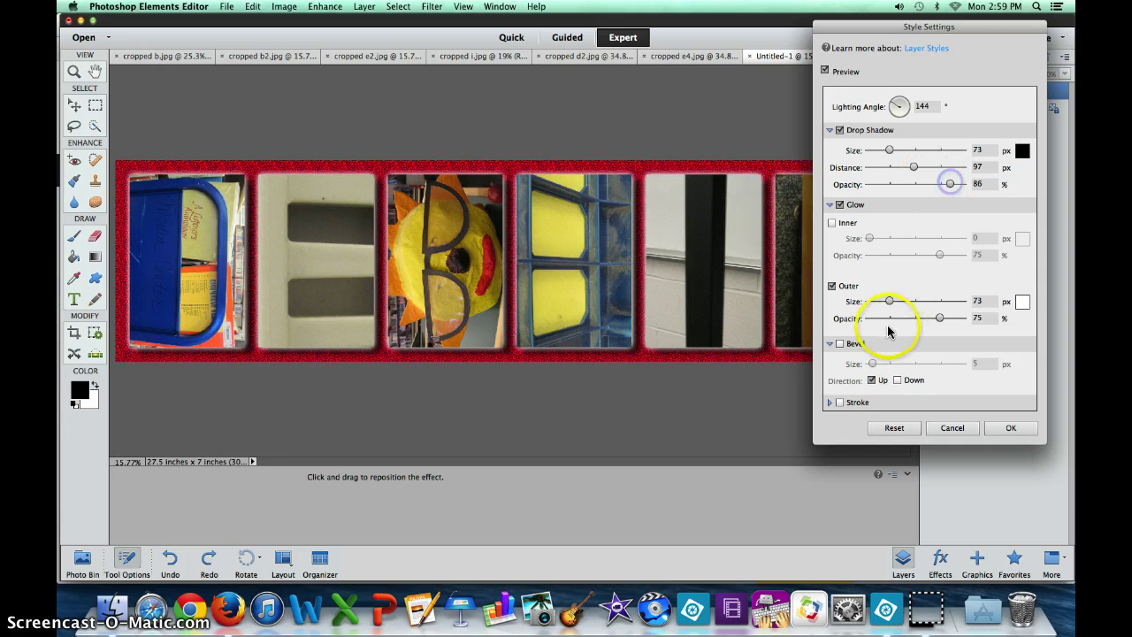
Enable a bevel on the pictures with size 59 px and direction Up, and apply the layer styles
left_click(840, 343)
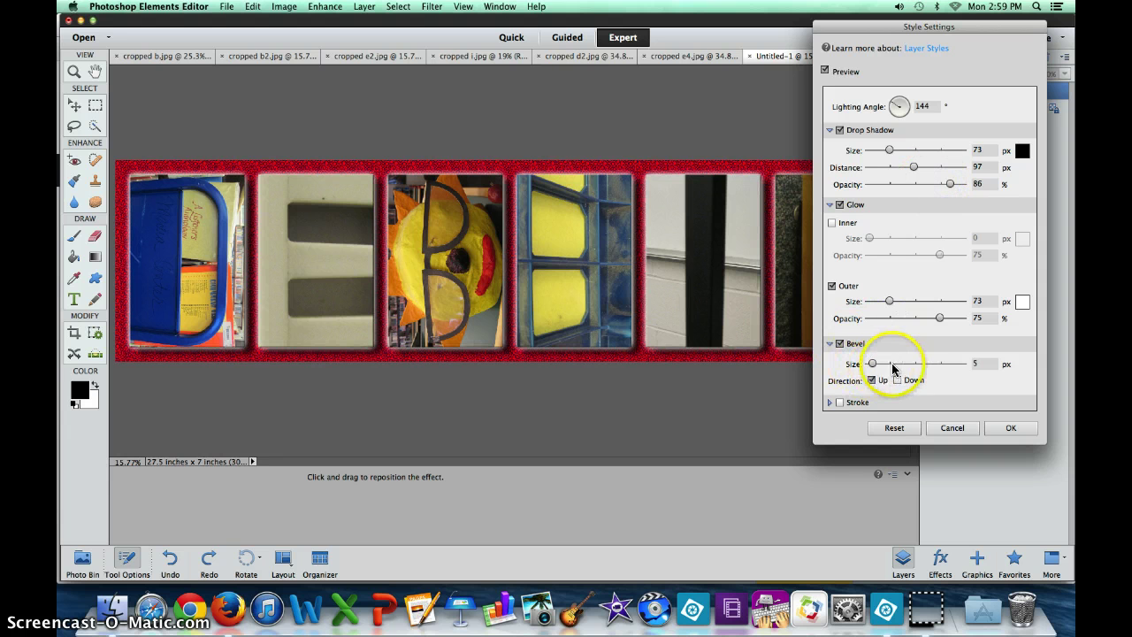
left_click_drag(872, 364, 889, 365)
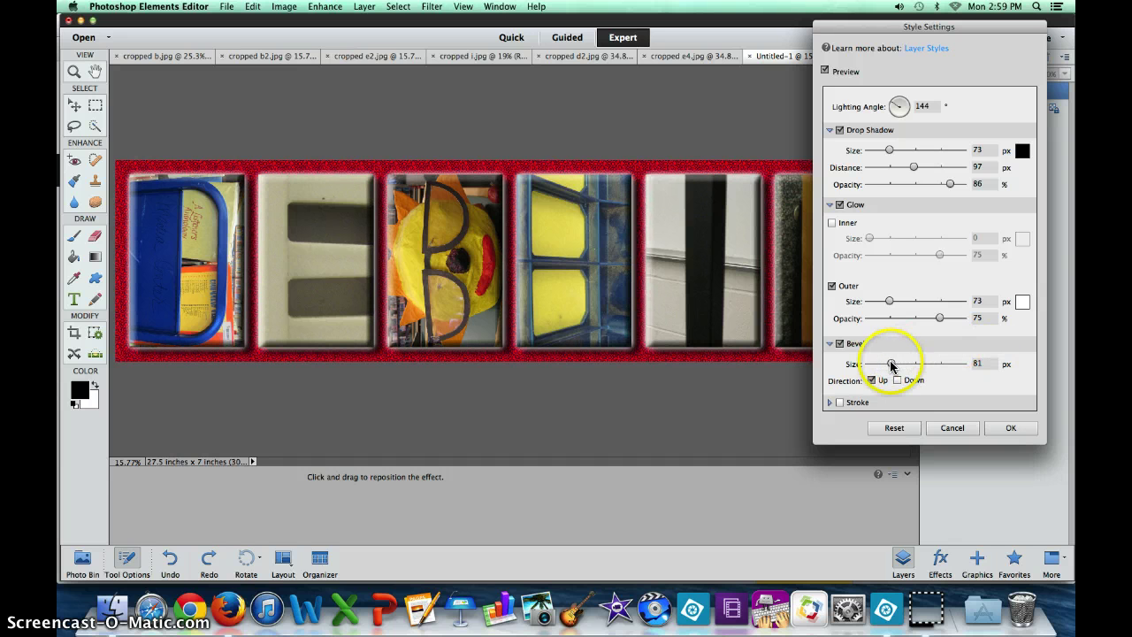
left_click_drag(890, 365, 955, 368)
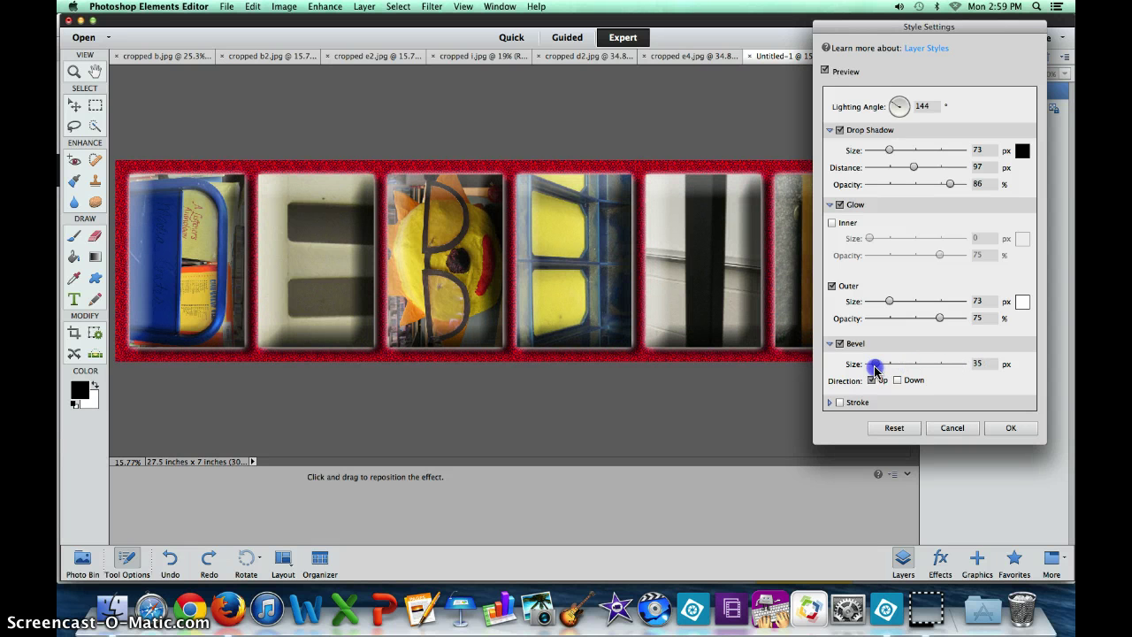
left_click_drag(871, 370, 886, 368)
left_click(898, 380)
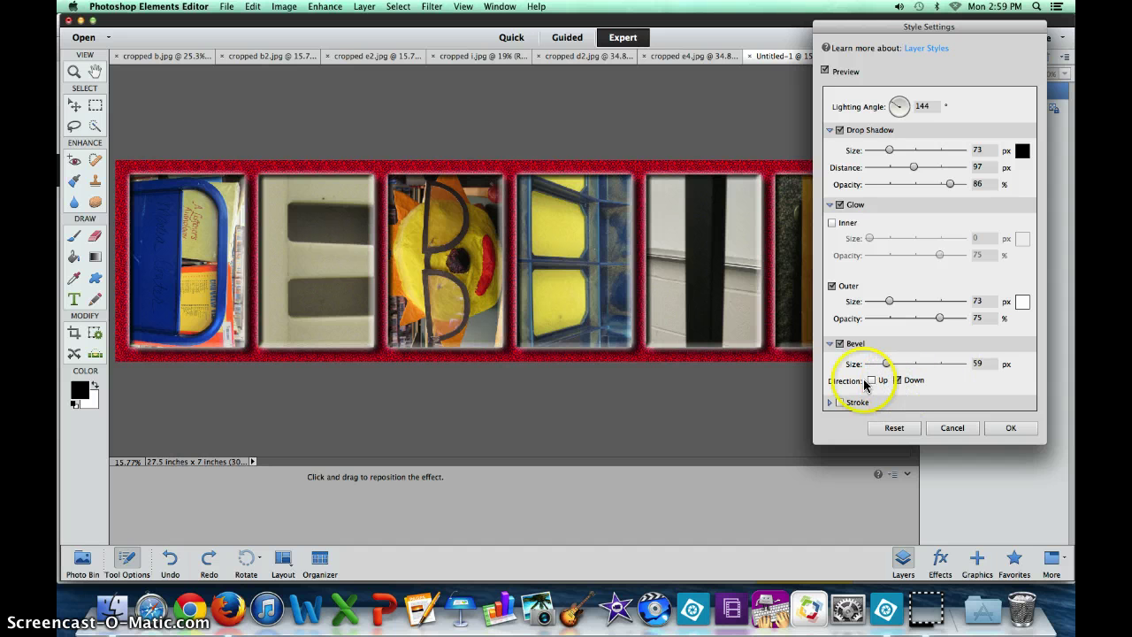
left_click(870, 380)
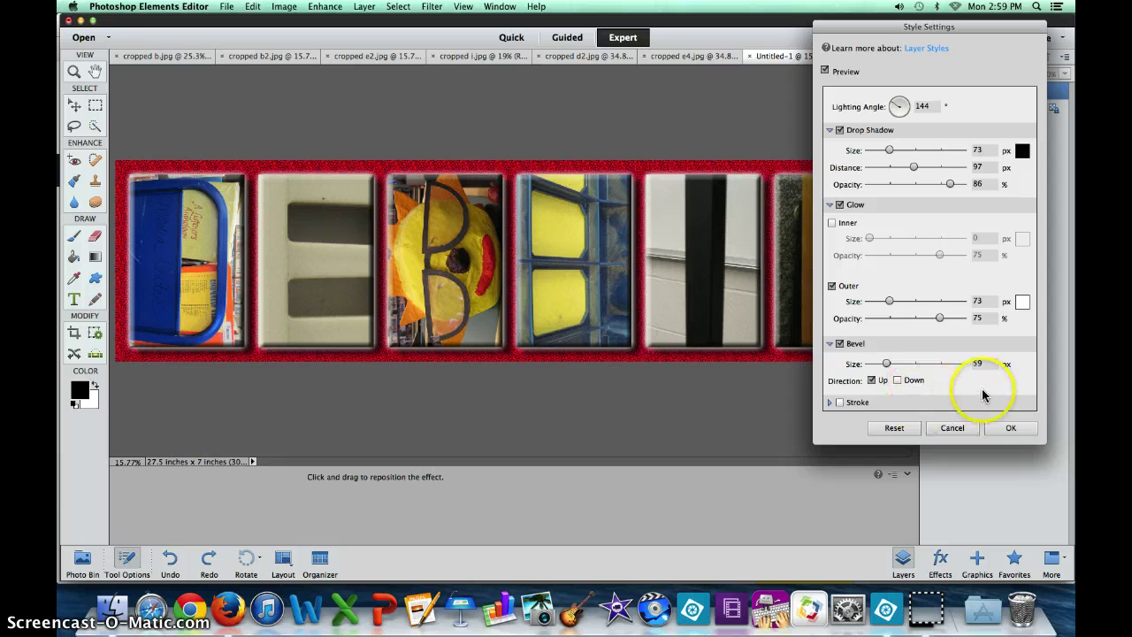
left_click(1011, 427)
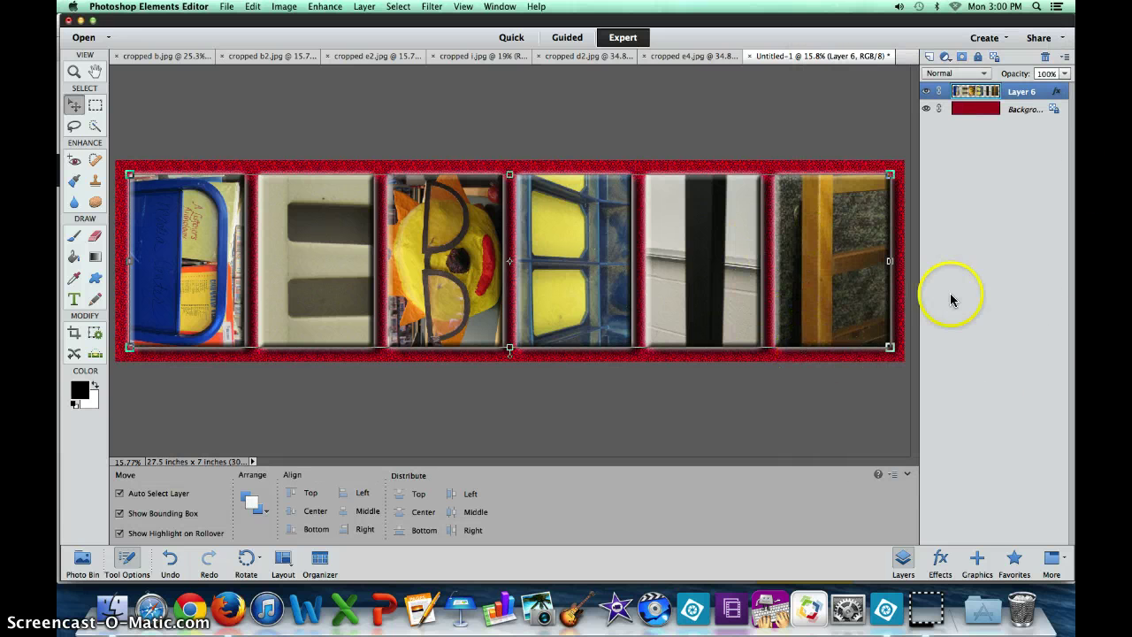
Reopen the style settings of Layer 6 and reduce the outer glow size to 70 px
double_click(1057, 96)
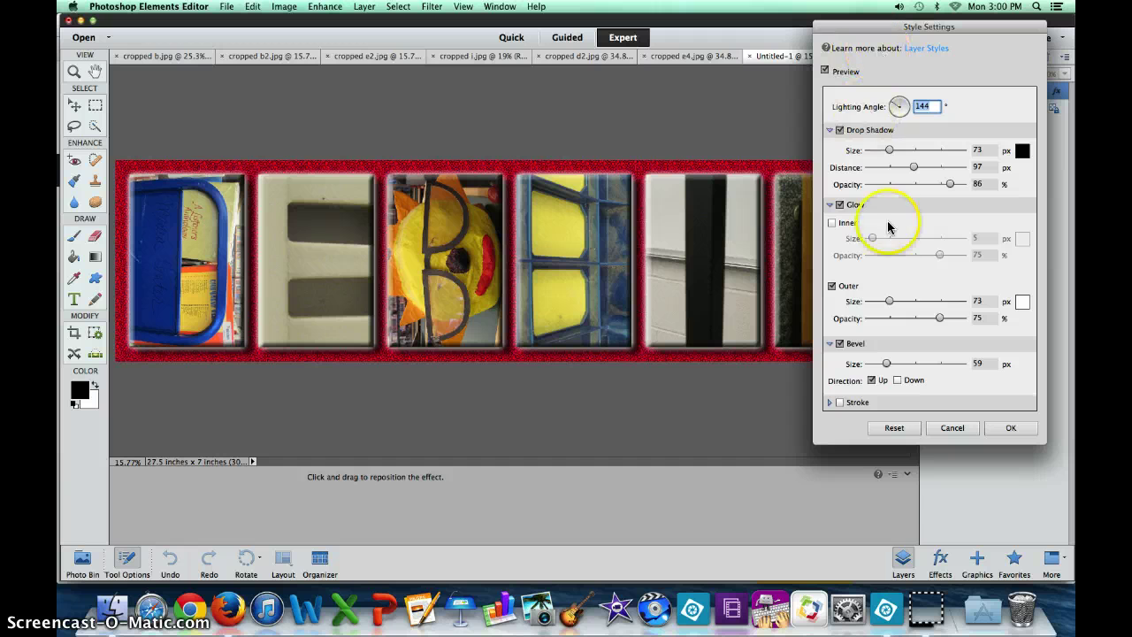
mouse_move(888, 301)
left_mouse_down()
mouse_move(898, 303)
mouse_move(884, 302)
left_mouse_up()
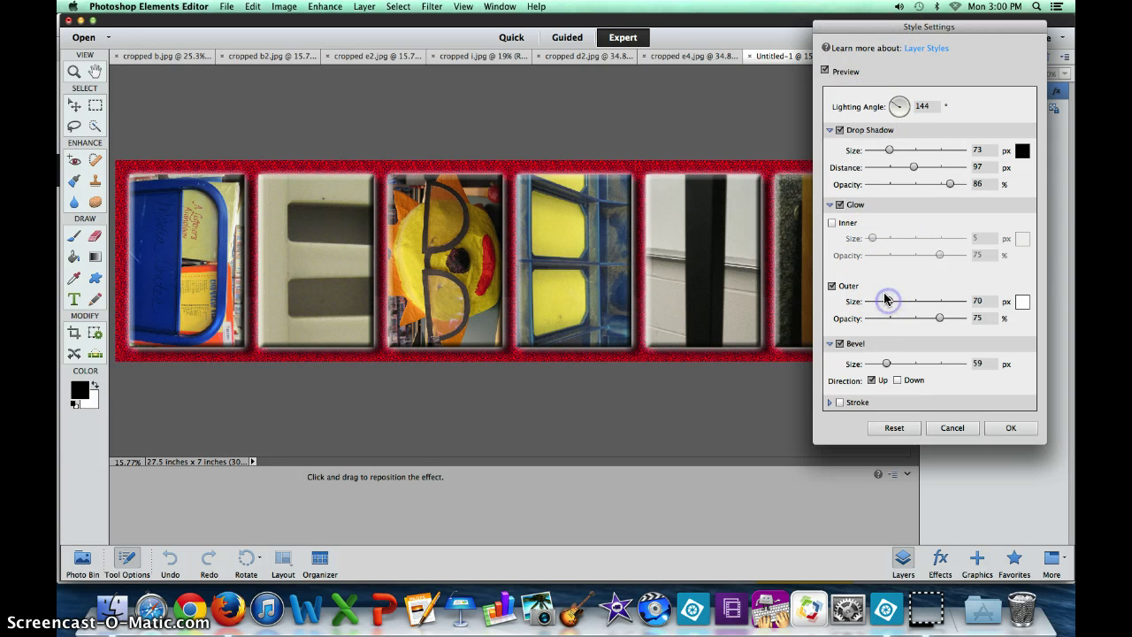
left_click(1011, 428)
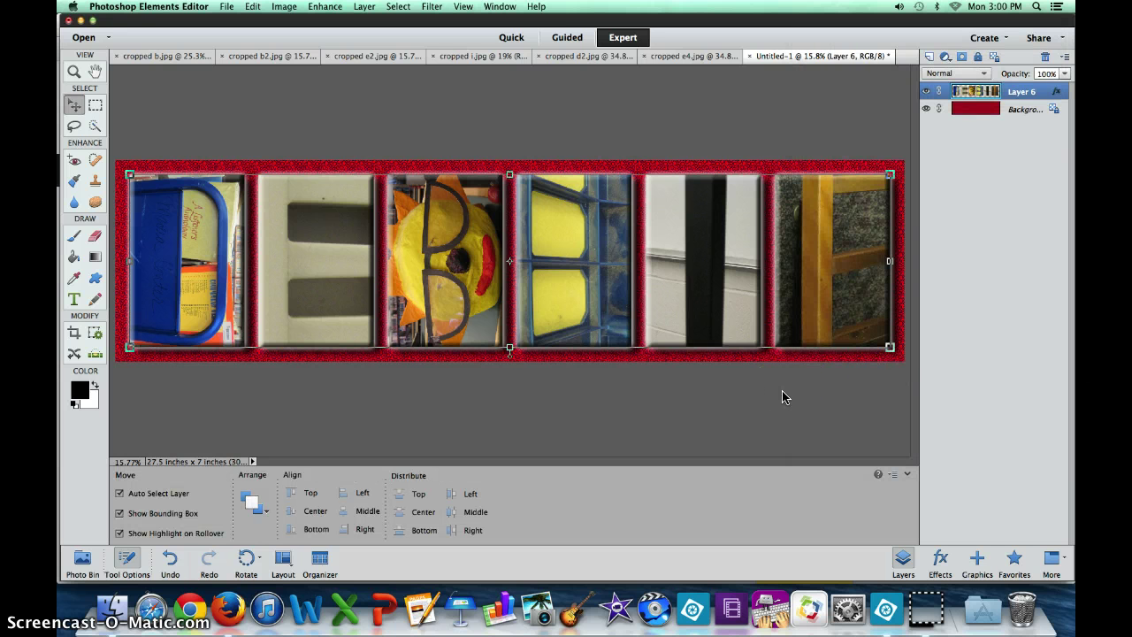
left_click_drag(805, 376, 834, 155)
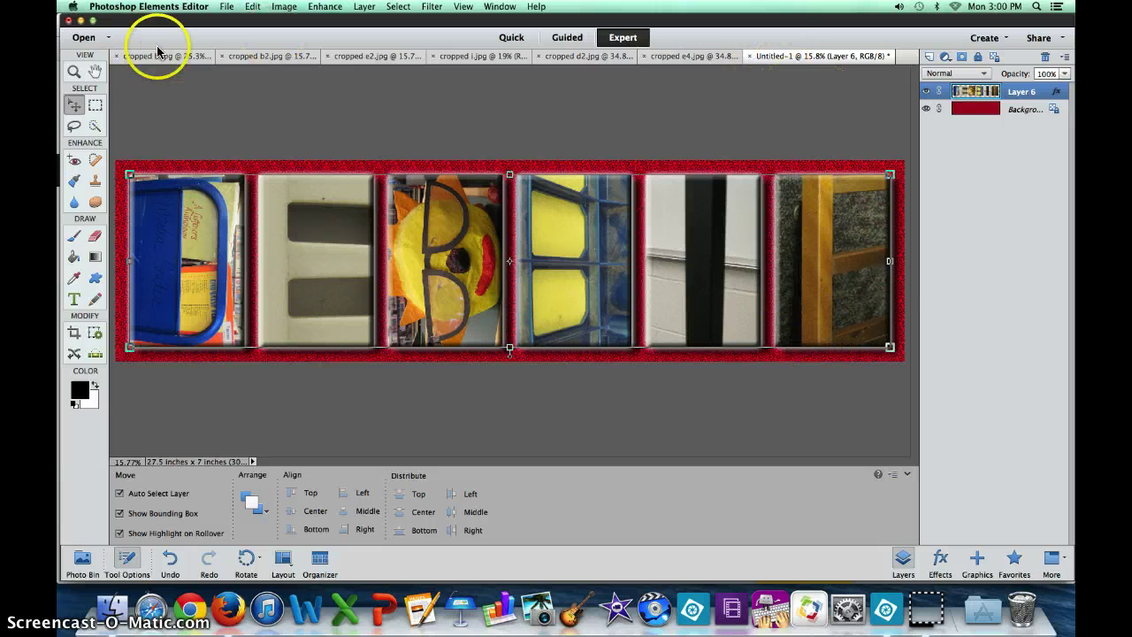
Start saving the collage under a new name, choosing the cropped folder and the file name final
left_click(227, 8)
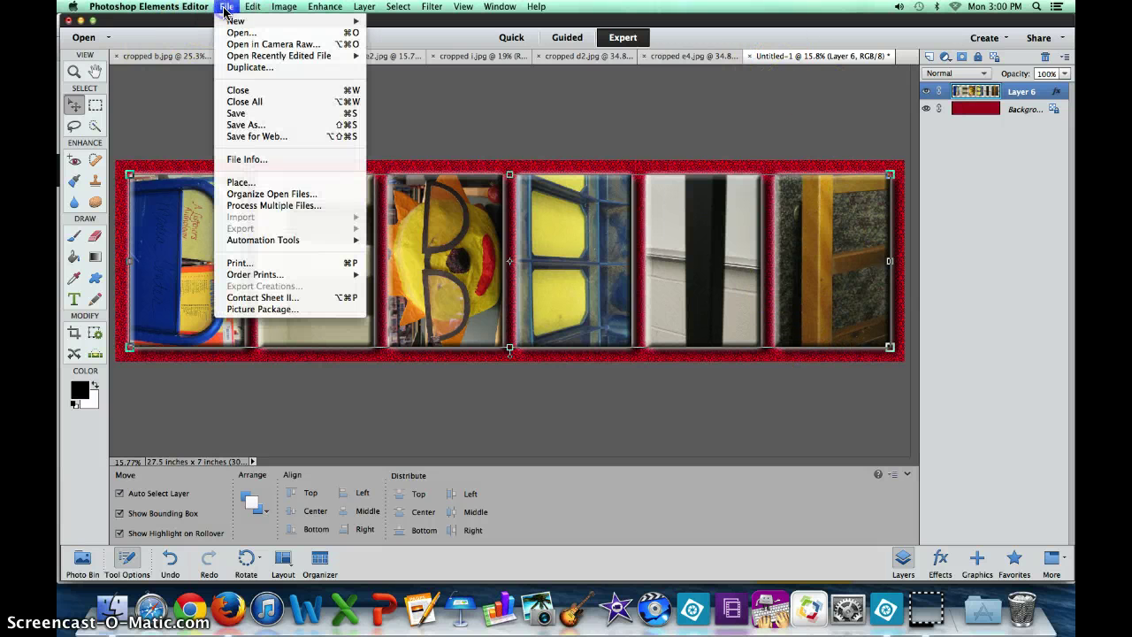
left_click(250, 128)
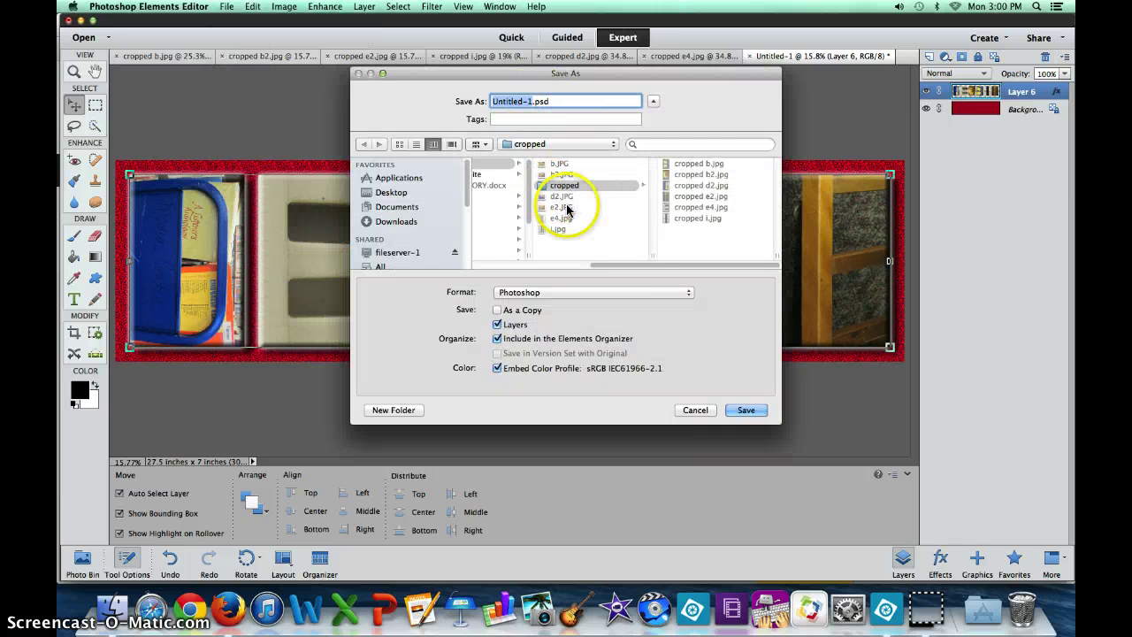
left_click_drag(592, 268, 583, 268)
left_click_drag(579, 270, 581, 269)
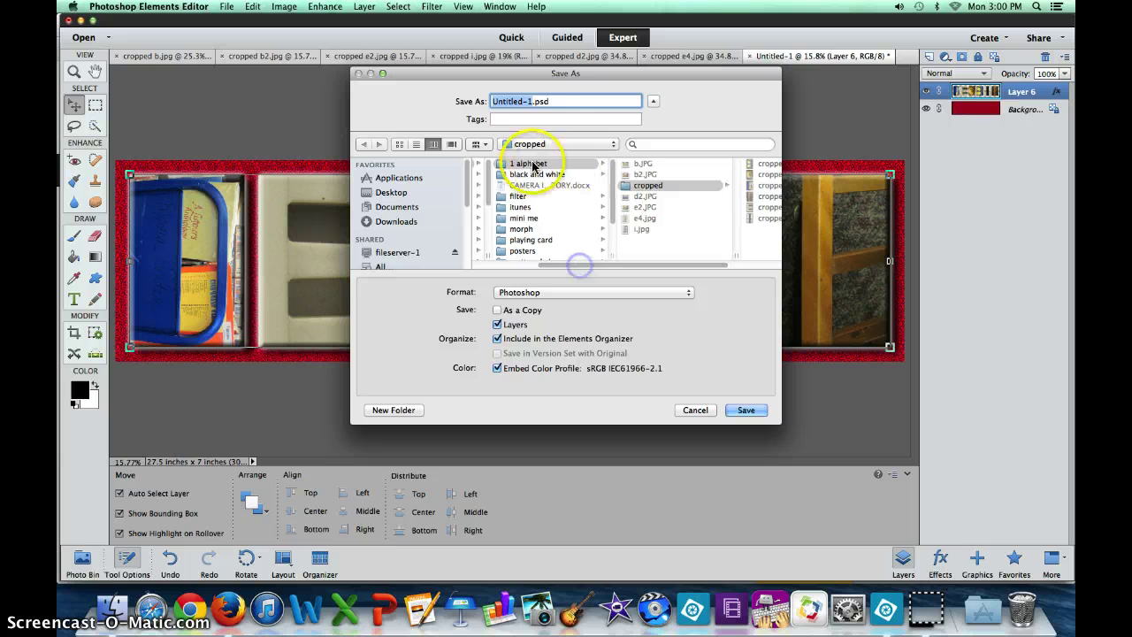
left_click(648, 186)
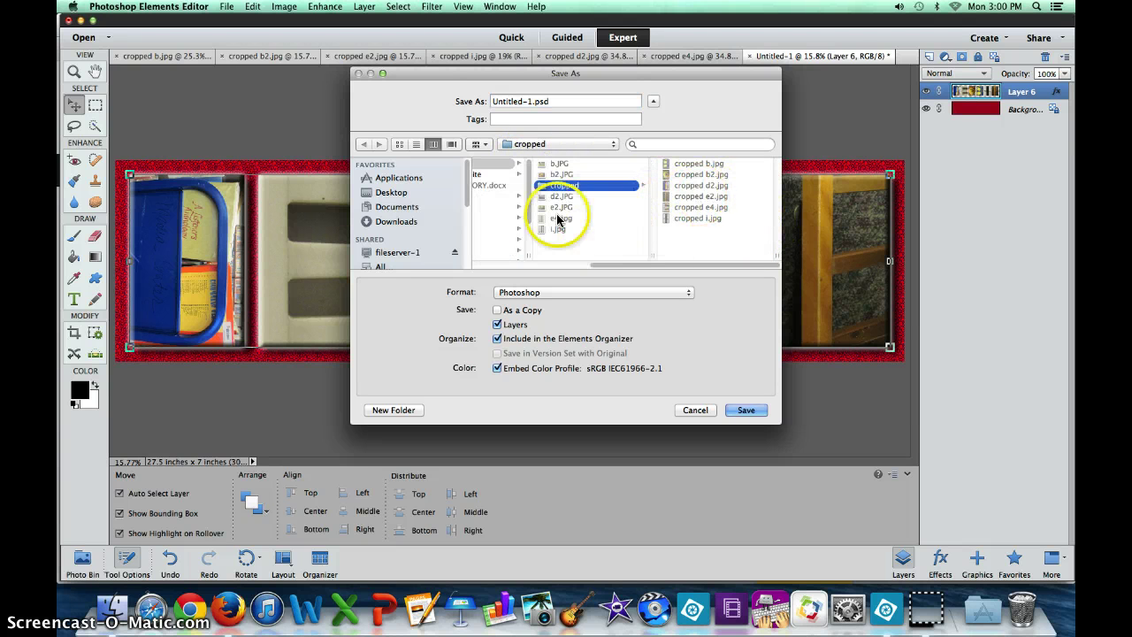
left_click(530, 101)
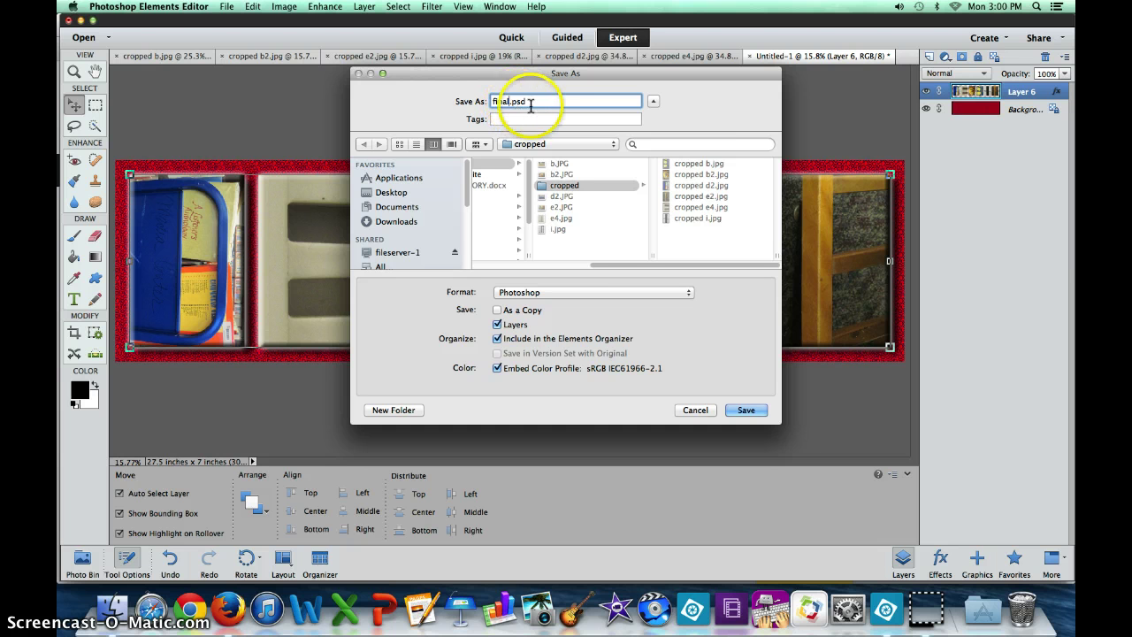
key("BackSpace")
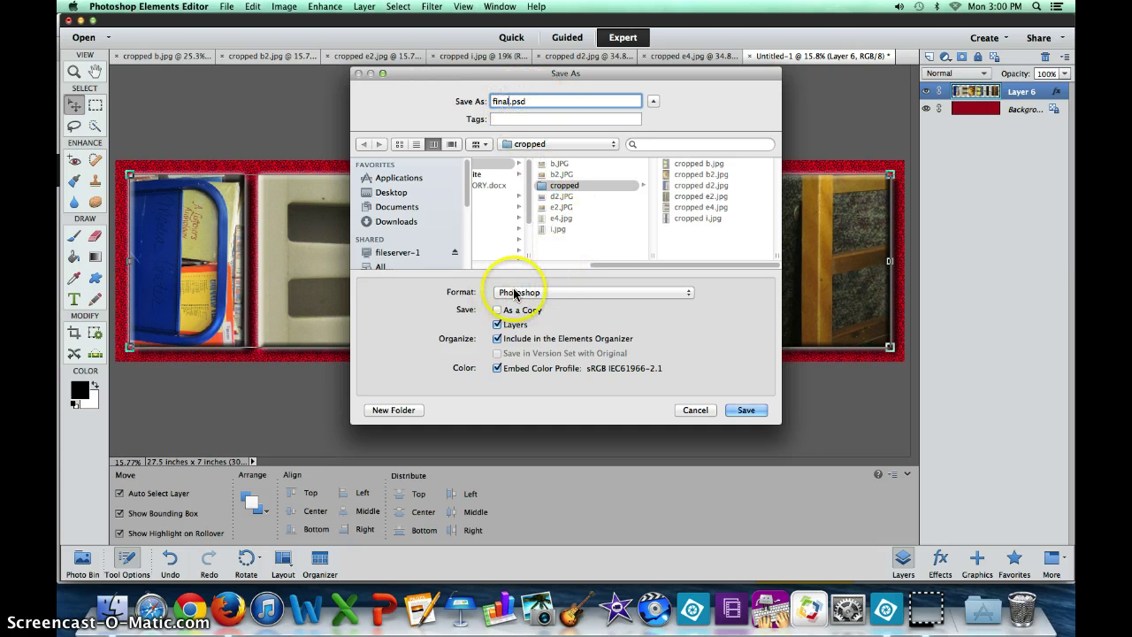
Try the JPEG format, return to the Photoshop format with layers kept, and save final.psd
left_click(550, 295)
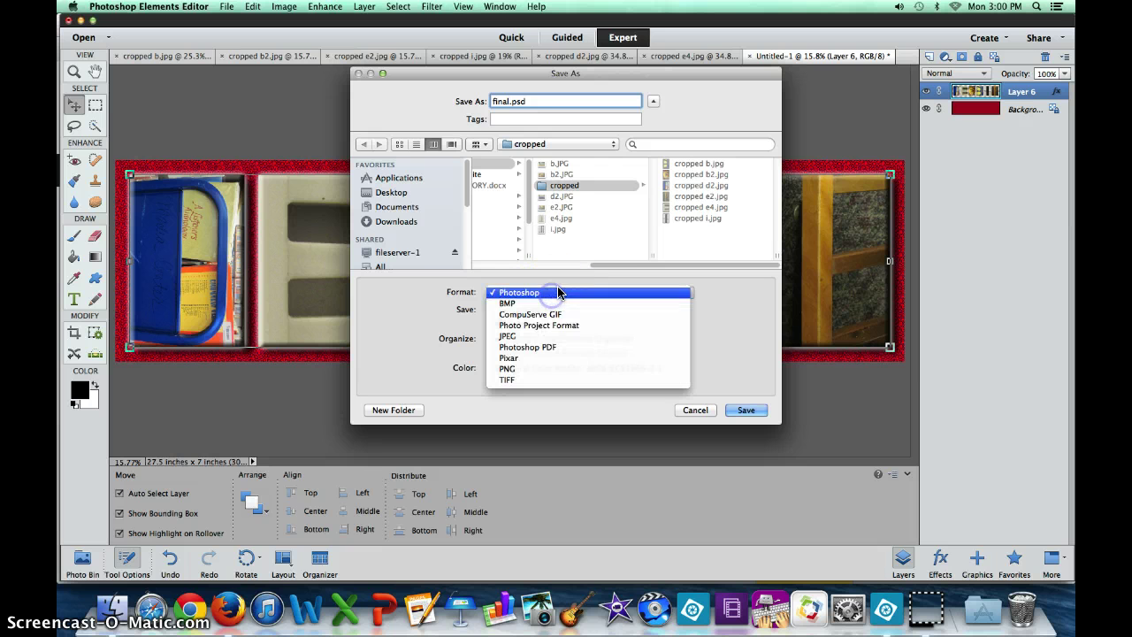
left_click(527, 337)
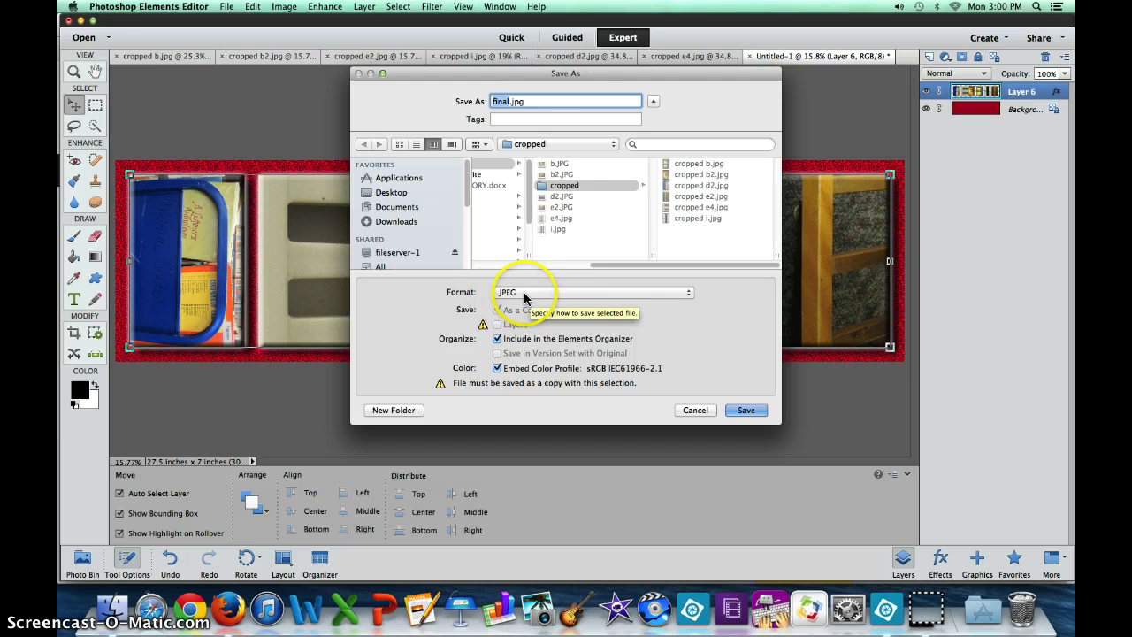
left_click(561, 291)
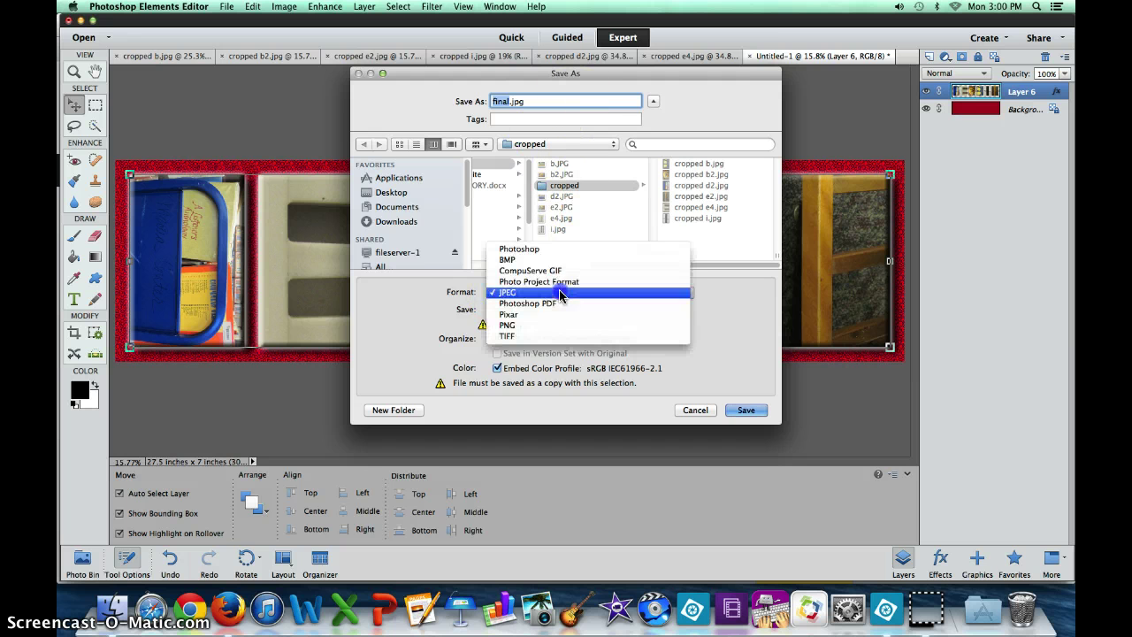
left_click(531, 249)
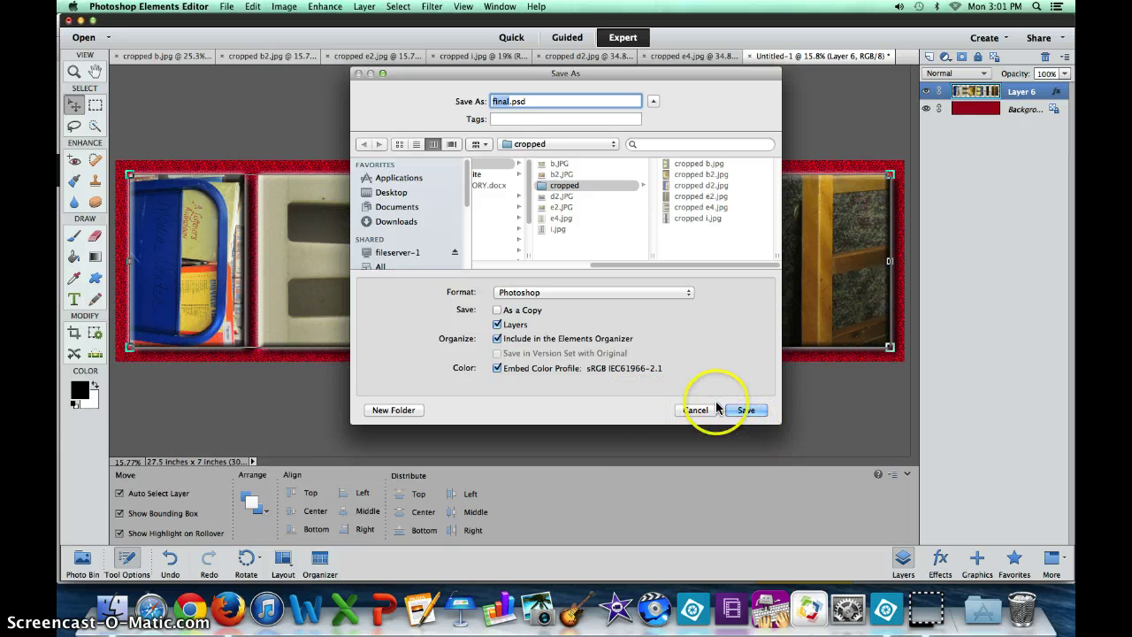
left_click(747, 412)
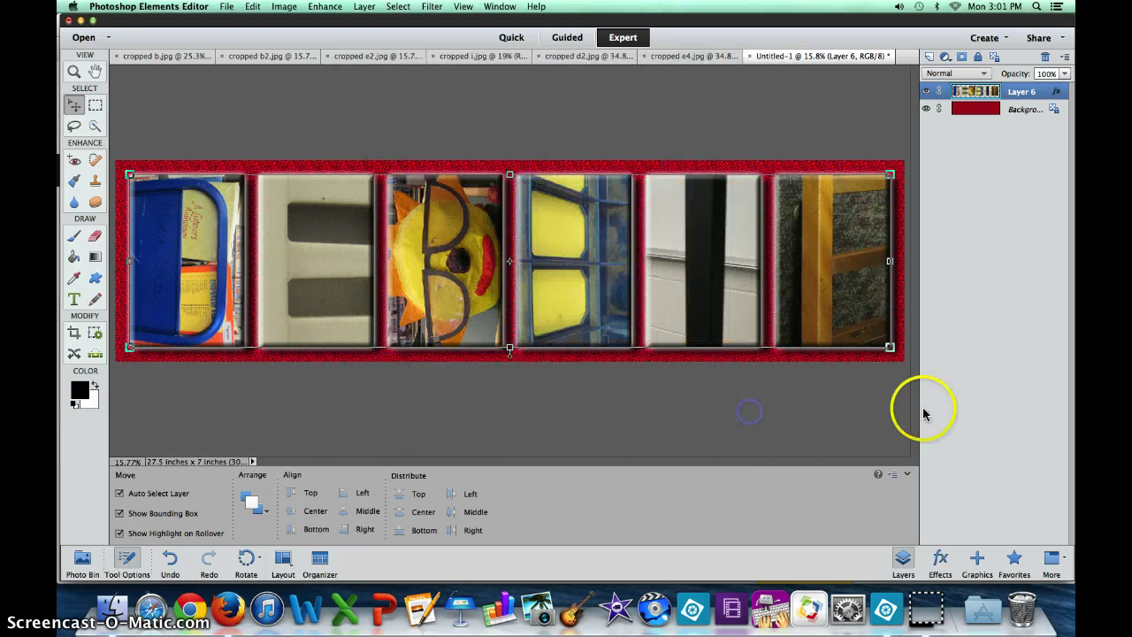